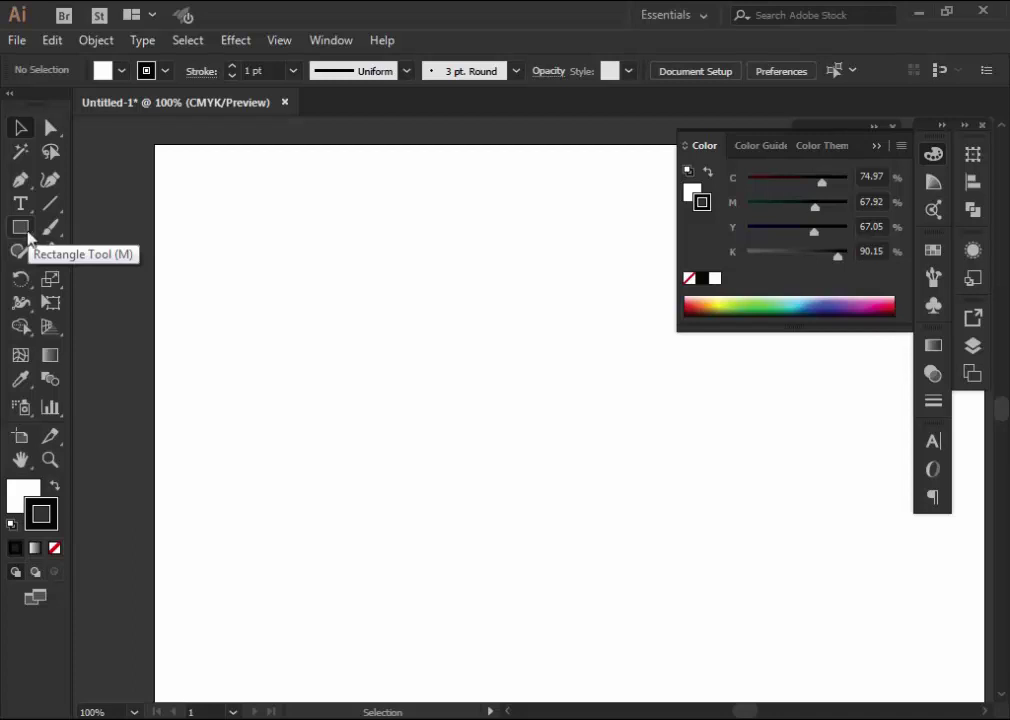
Draw a wide rectangle on the artboard and shift it slightly into place
left_click(28, 235)
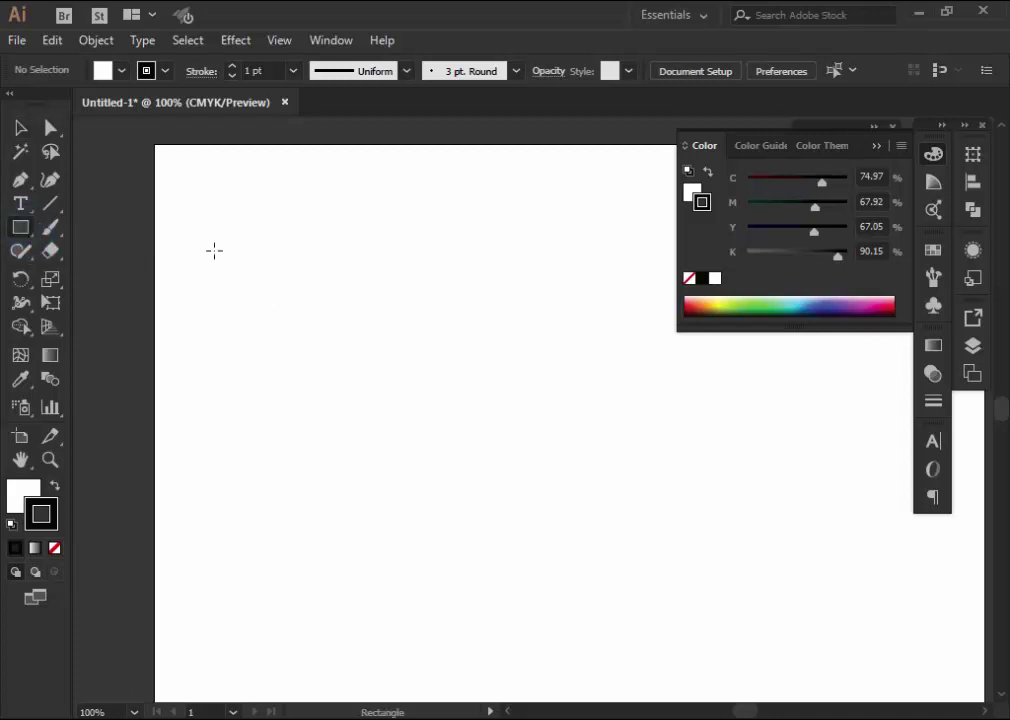
left_click_drag(214, 250, 686, 419)
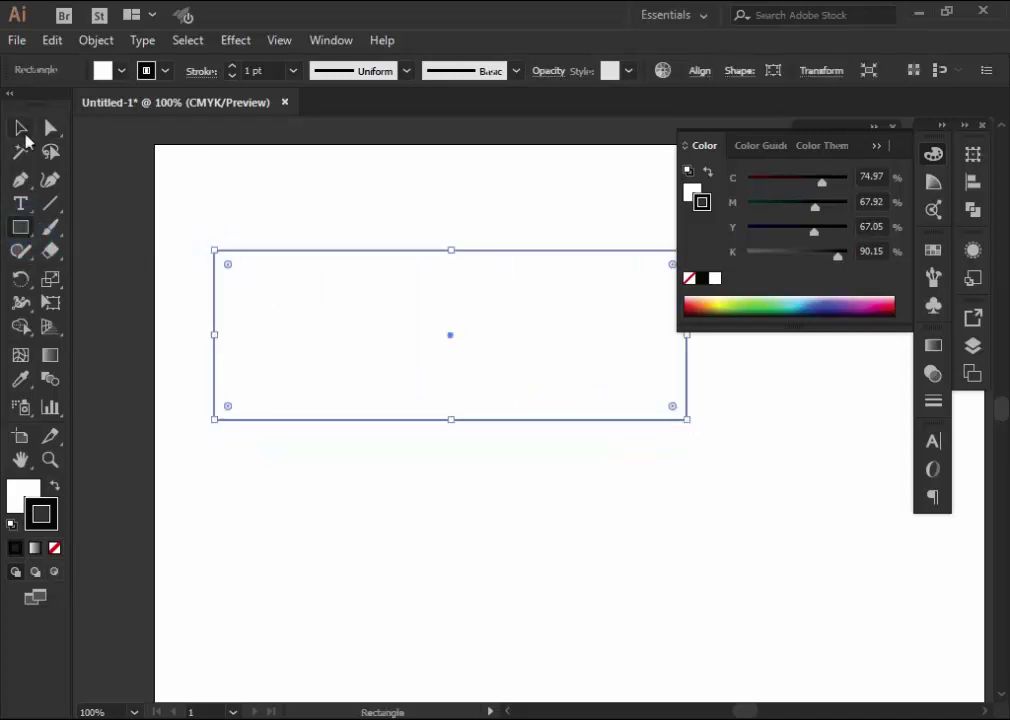
left_click(22, 129)
left_click_drag(286, 250, 249, 258)
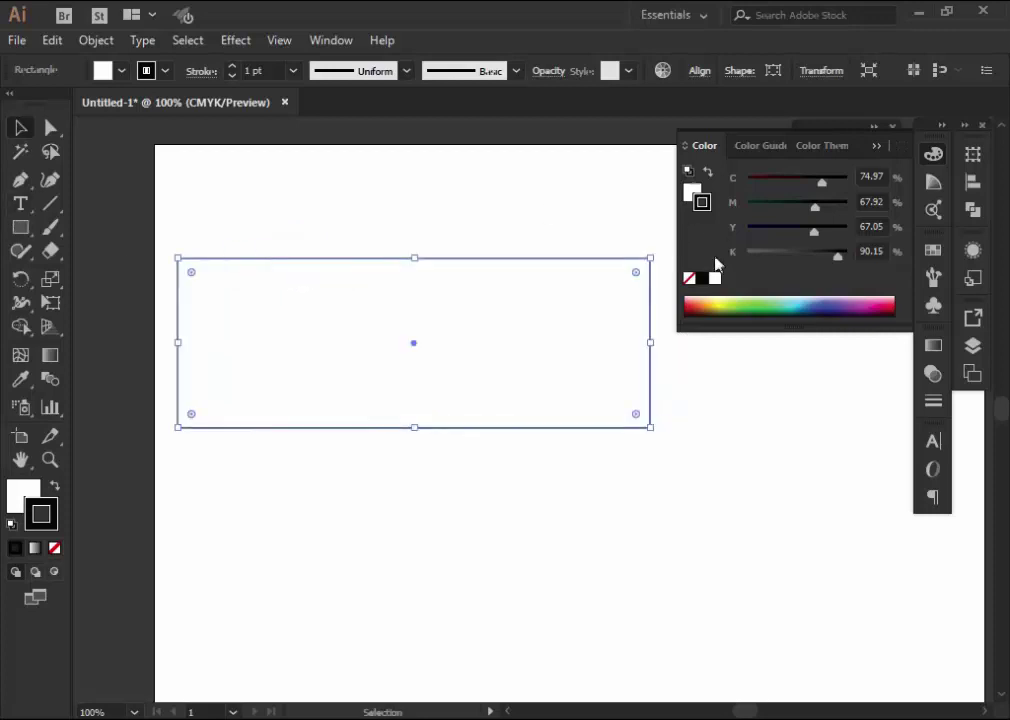
Fill the rectangle with the White, Black gradient, recoloured to red and dark red stops
left_click(690, 192)
left_click(933, 345)
left_click(724, 372)
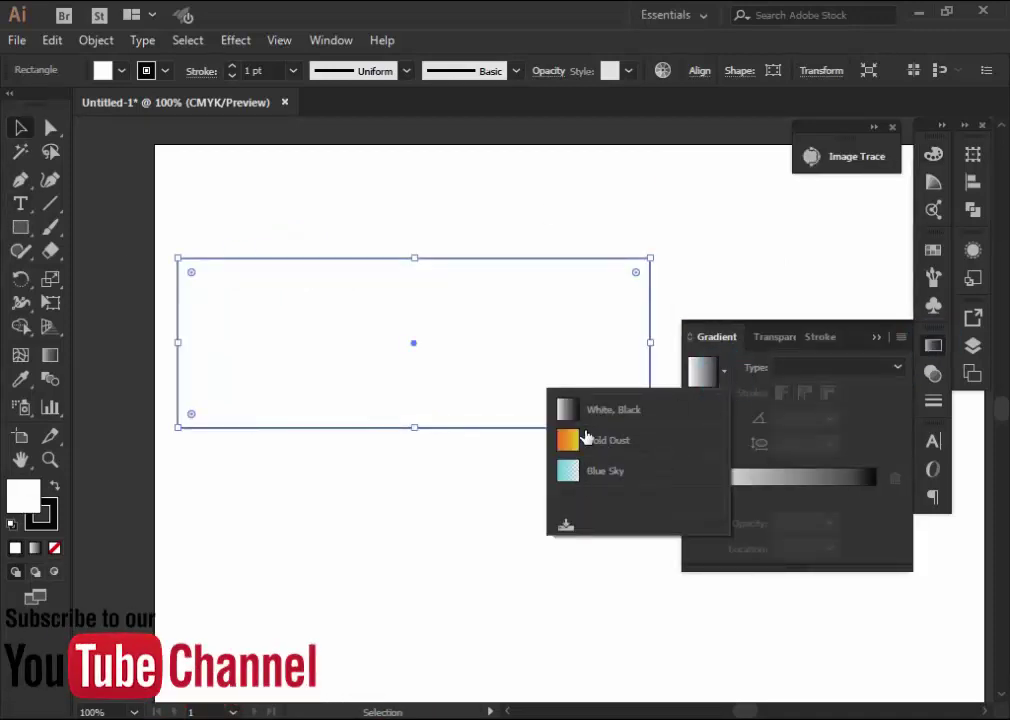
left_click(613, 410)
double_click(694, 493)
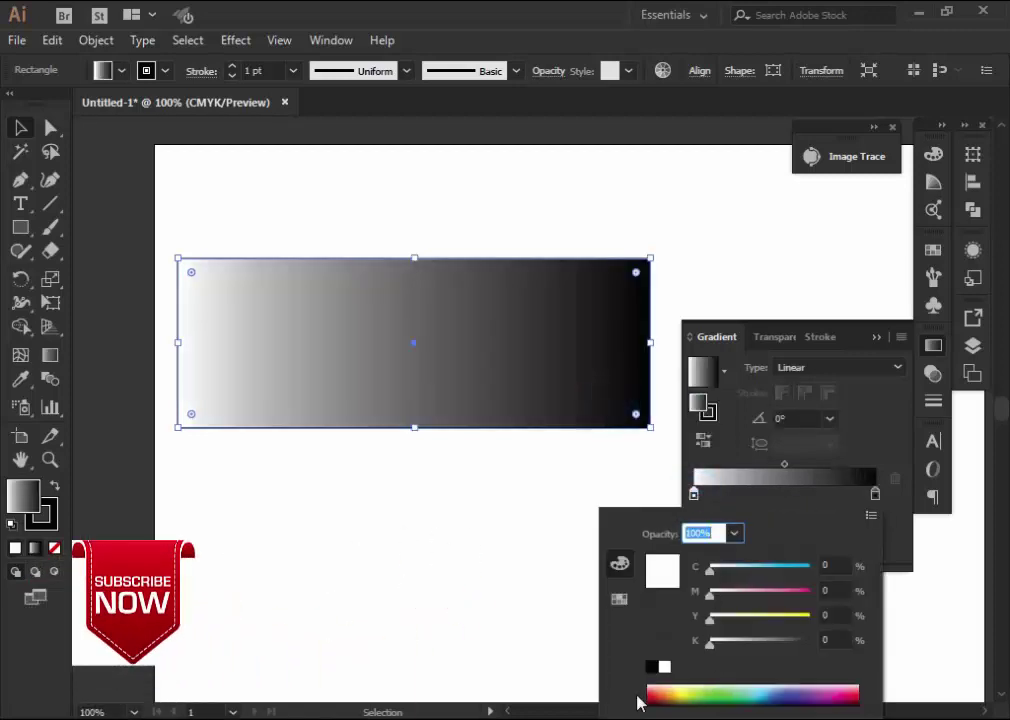
left_click(653, 689)
double_click(876, 494)
left_click(654, 695)
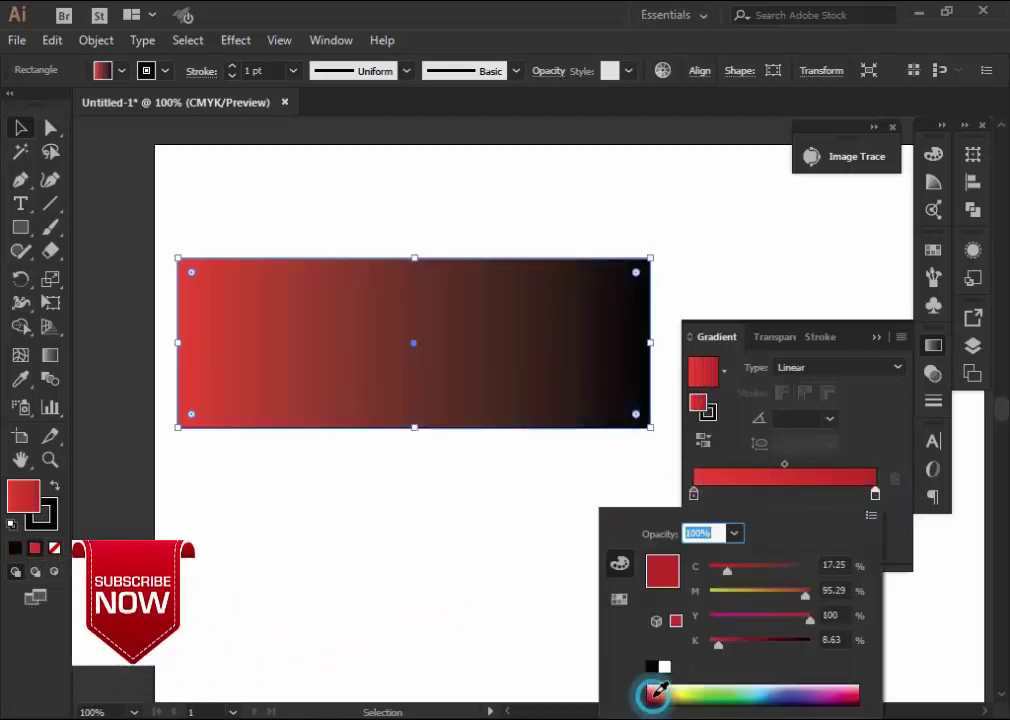
mouse_move(723, 642)
left_mouse_down()
mouse_move(767, 659)
mouse_move(760, 652)
left_mouse_up()
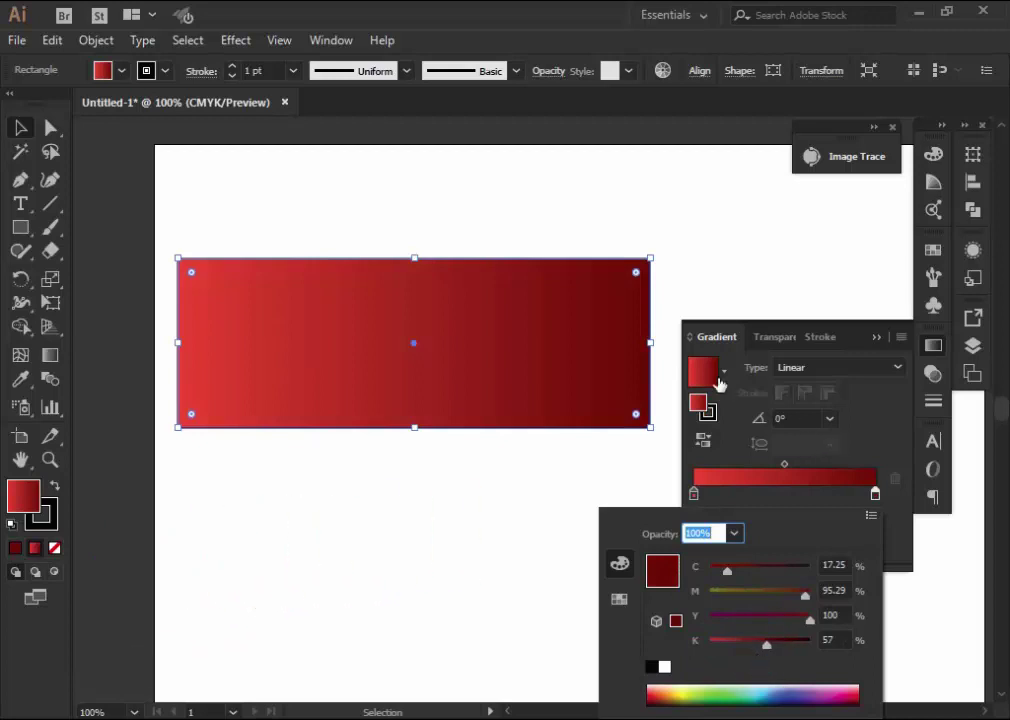
left_click(530, 342)
Set the rectangle's stroke to None
key("F6")
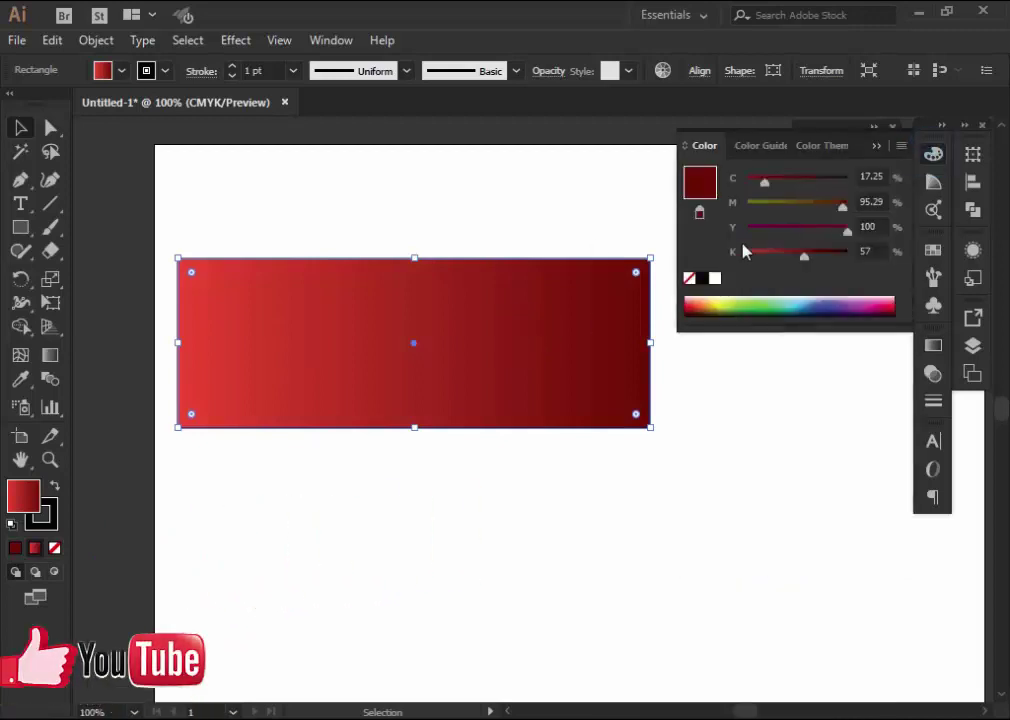
left_click(702, 202)
left_click(689, 278)
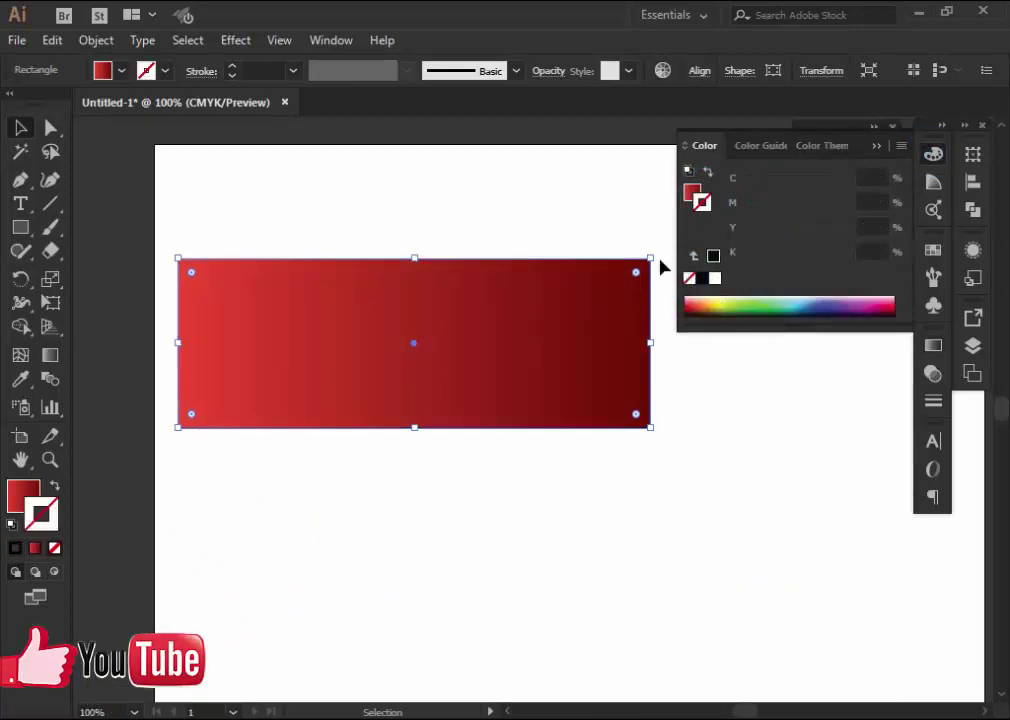
left_click(635, 212)
Type 'NEW NINE UP' on the rectangle and enlarge it into the upper middle
left_click(20, 203)
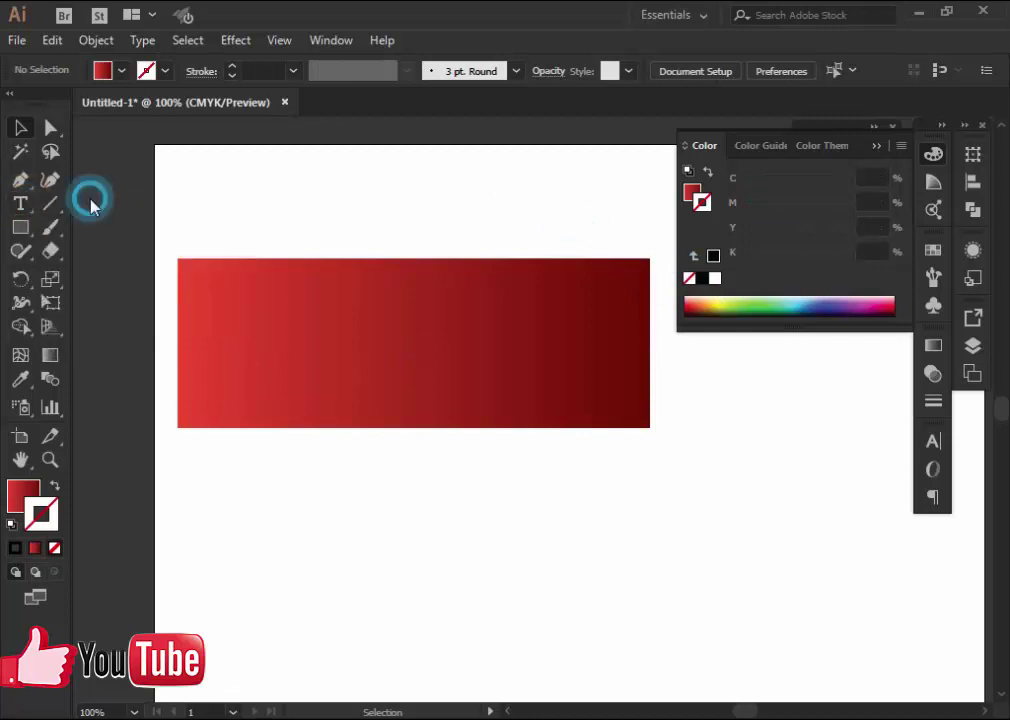
left_click(210, 303)
type("NEW NINE UP")
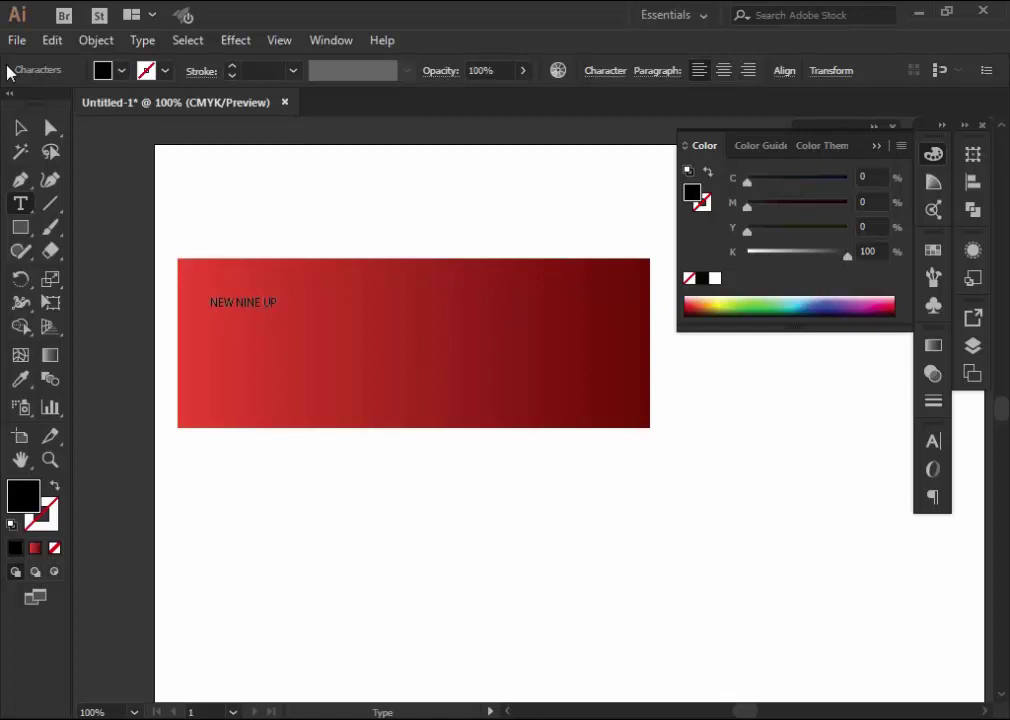
left_click(20, 127)
left_click_drag(278, 310, 525, 355)
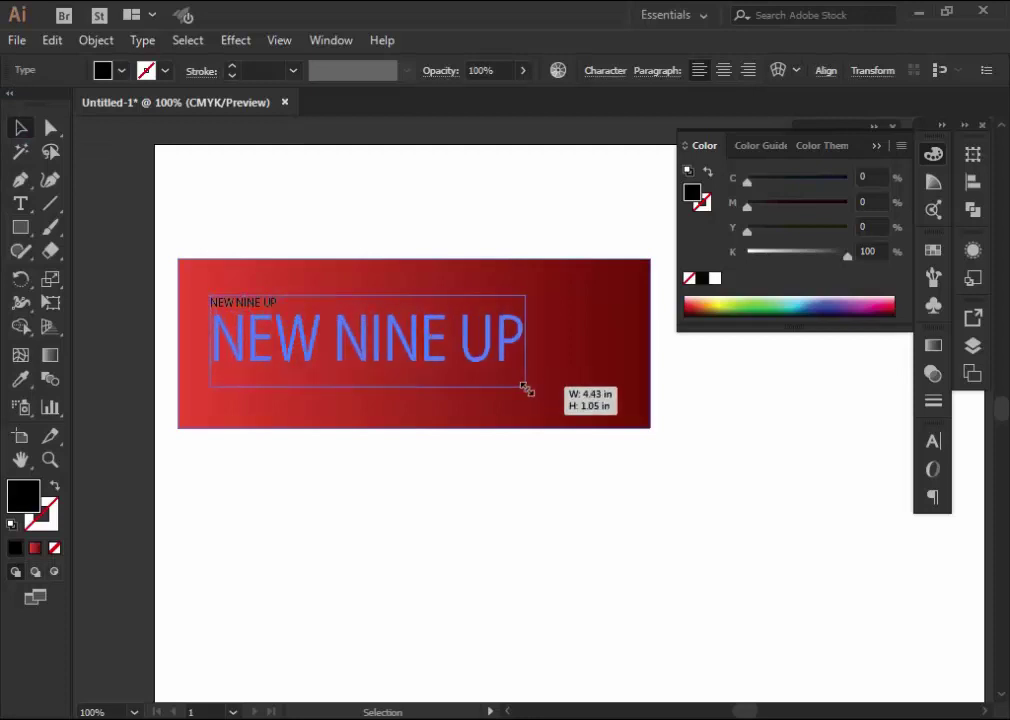
left_click_drag(449, 342, 463, 322)
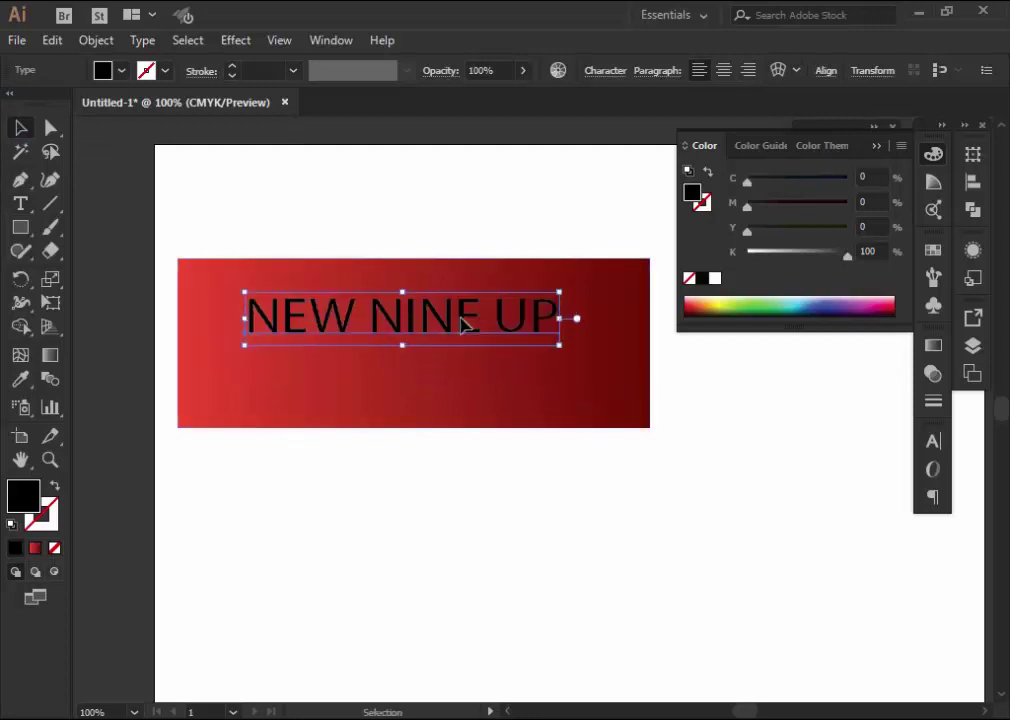
Make the title white, nudge it up, and start a second text line below it
left_click(714, 278)
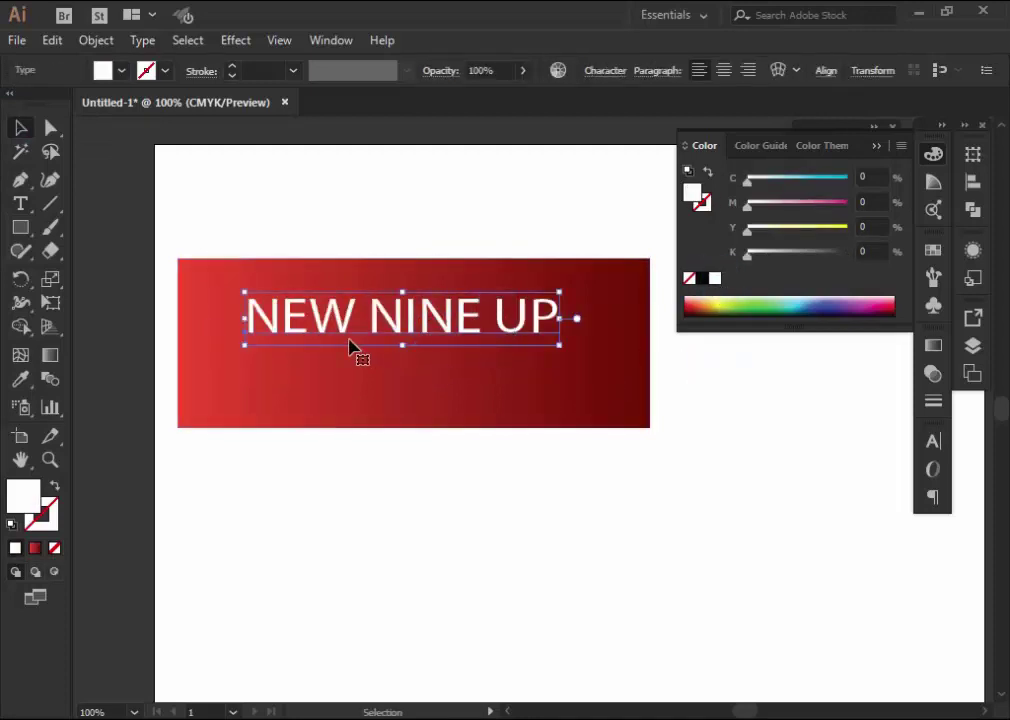
left_click_drag(350, 345, 347, 335)
left_click(457, 234)
left_click(20, 205)
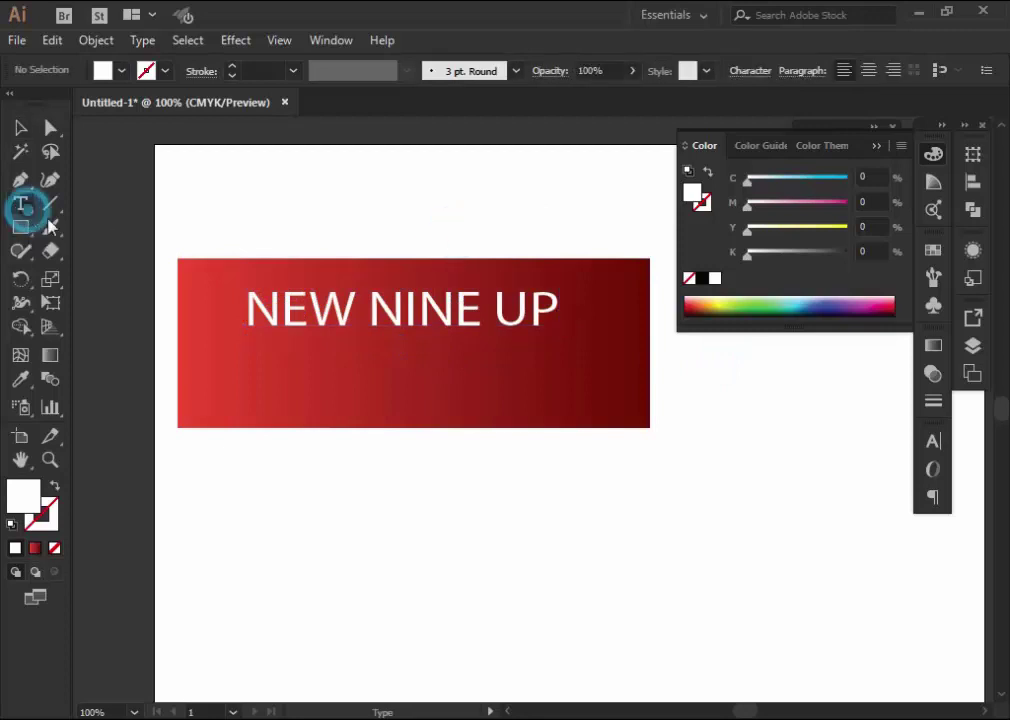
left_click(330, 390)
type("1.5 liter")
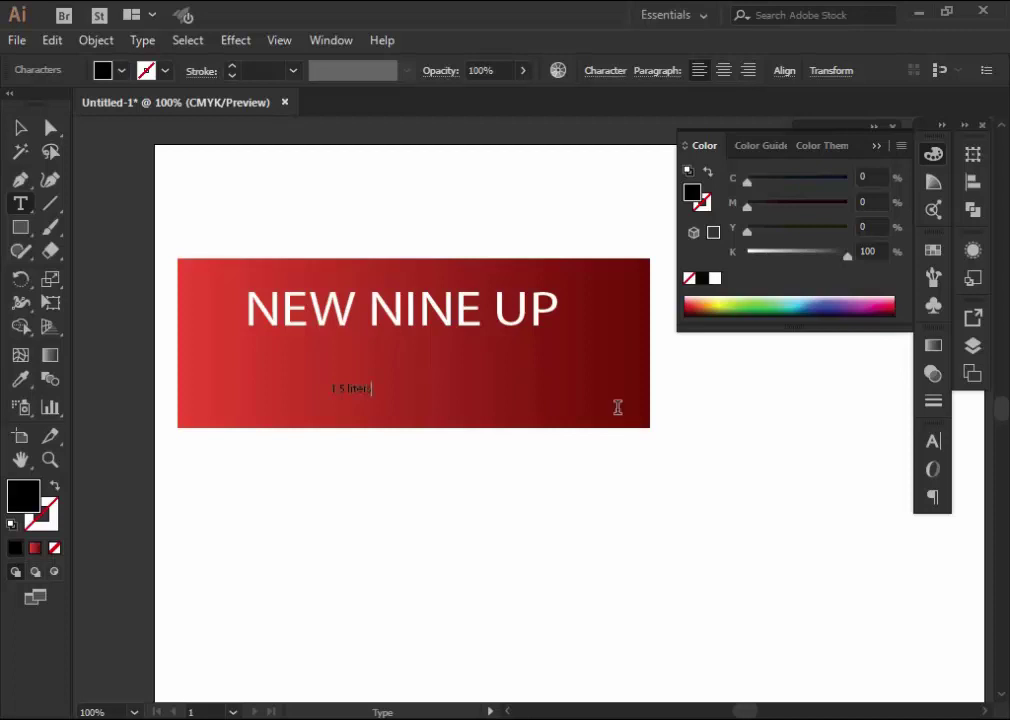
Enlarge the '1.5 liters' text and make it white
left_click(20, 128)
mouse_move(394, 398)
left_mouse_down()
mouse_move(474, 416)
mouse_move(535, 411)
left_mouse_up()
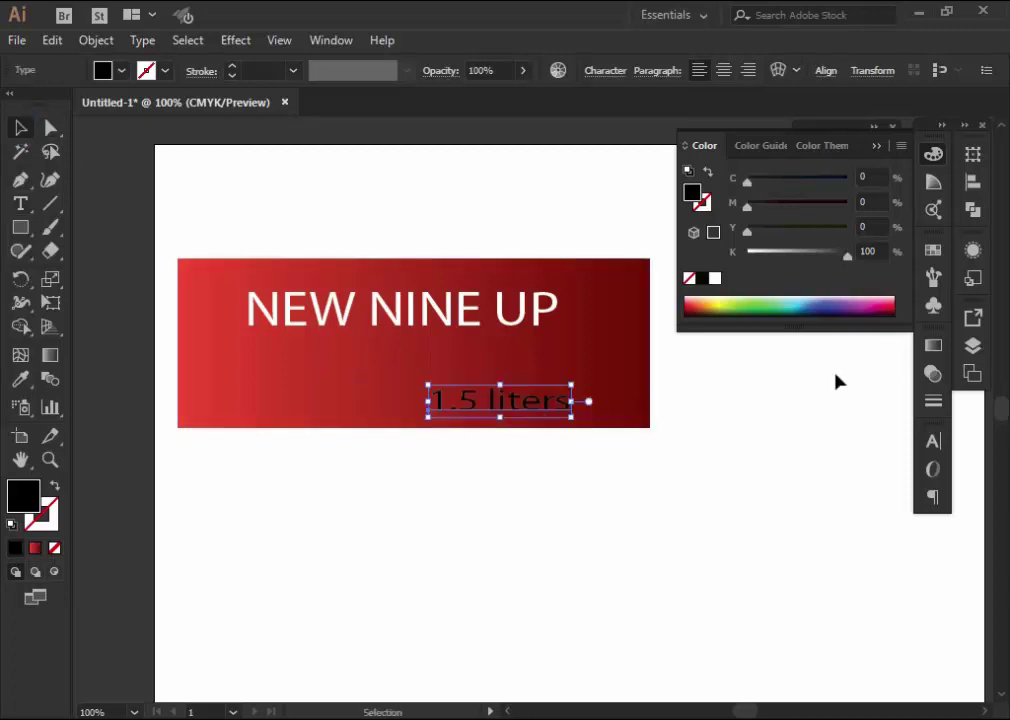
left_click(714, 278)
left_click(723, 435)
Position '1.5 liters' directly beneath the NEW NINE UP title
left_click(372, 303)
left_click(739, 392)
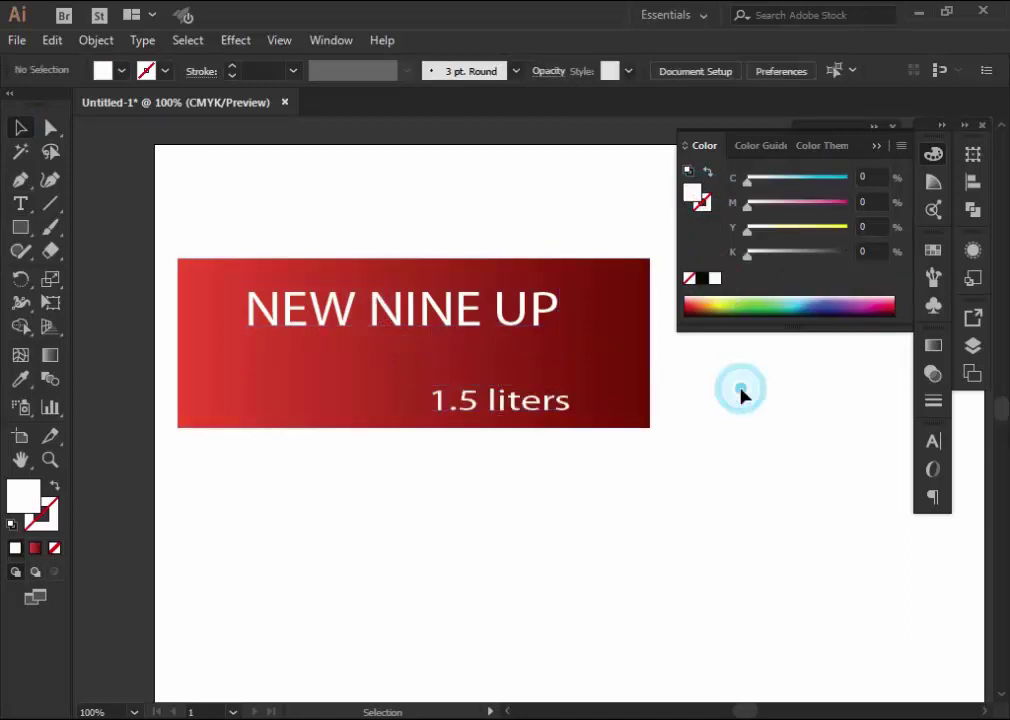
left_click_drag(484, 410, 445, 400)
left_click(681, 442)
left_click(503, 405)
double_click(503, 405)
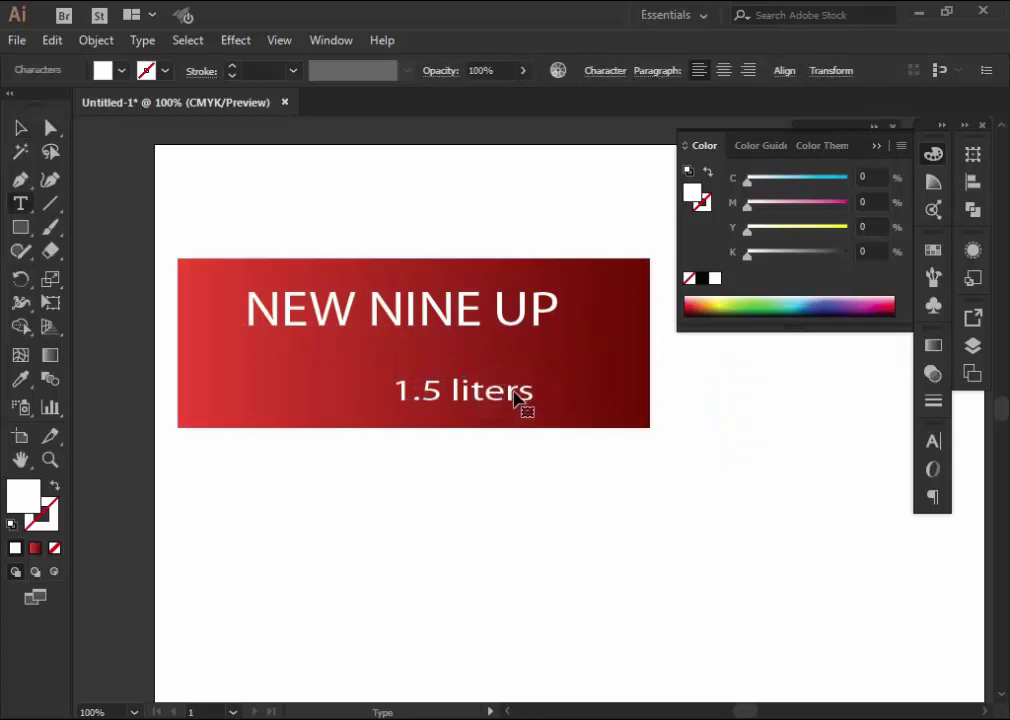
left_click(20, 127)
left_click_drag(487, 394, 500, 383)
left_click(593, 225)
Select the red rectangle and both text lines and group them
left_click_drag(255, 234, 557, 494)
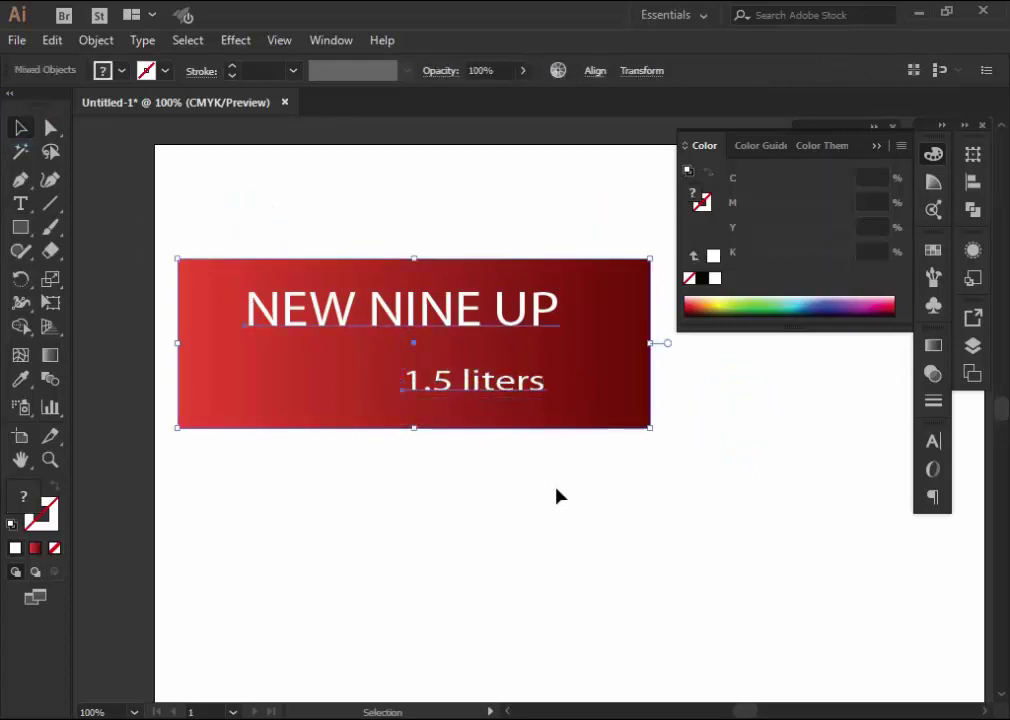
right_click(492, 383)
left_click(525, 501)
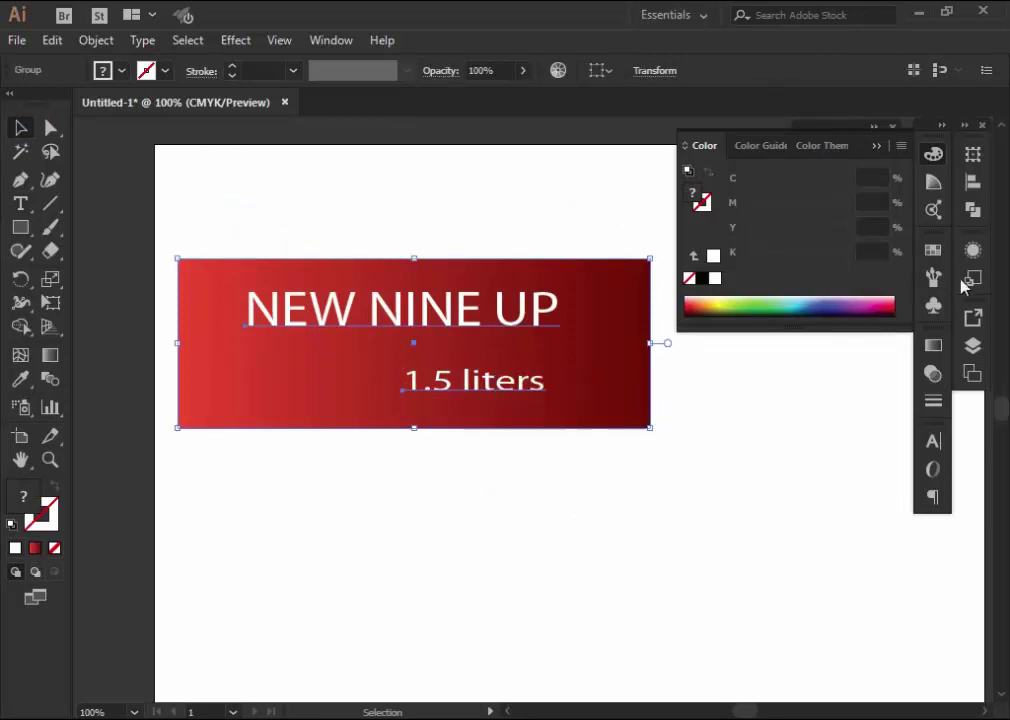
Add the grouped label to the Symbols panel as a new symbol
left_click(933, 306)
left_click(555, 303)
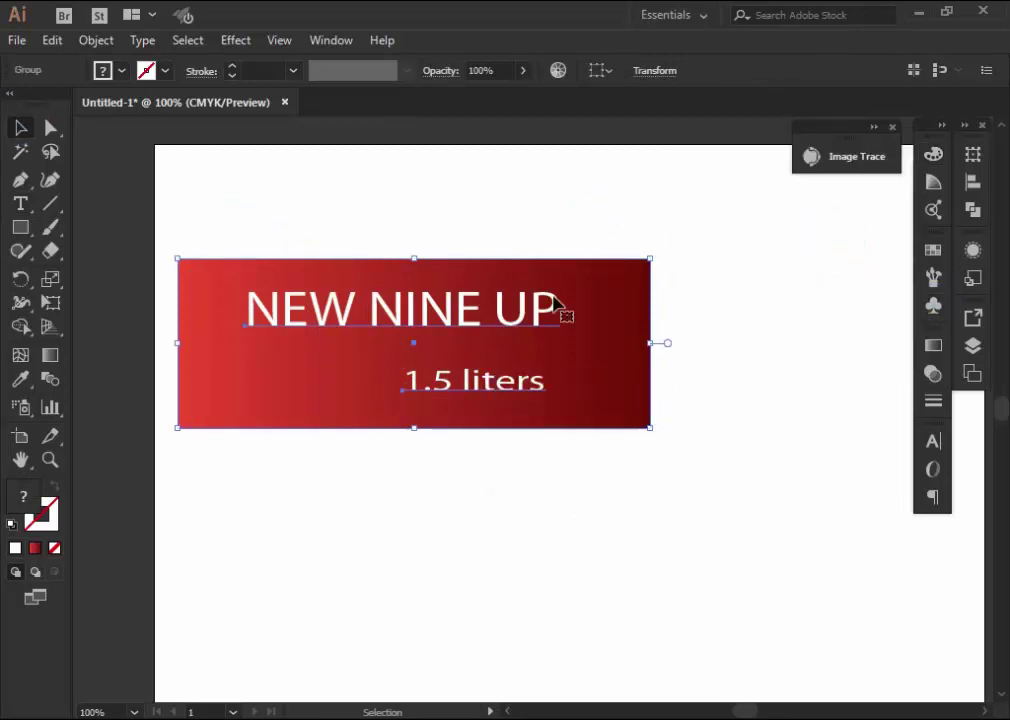
left_click(933, 306)
left_click_drag(505, 304, 760, 300)
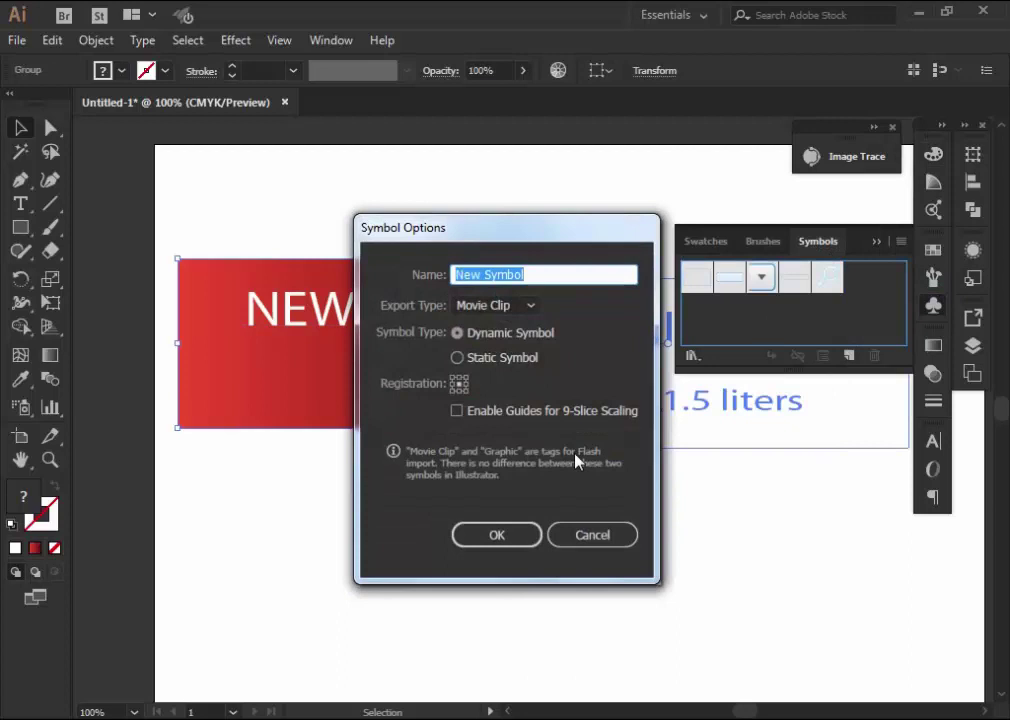
left_click(488, 545)
left_click(626, 192)
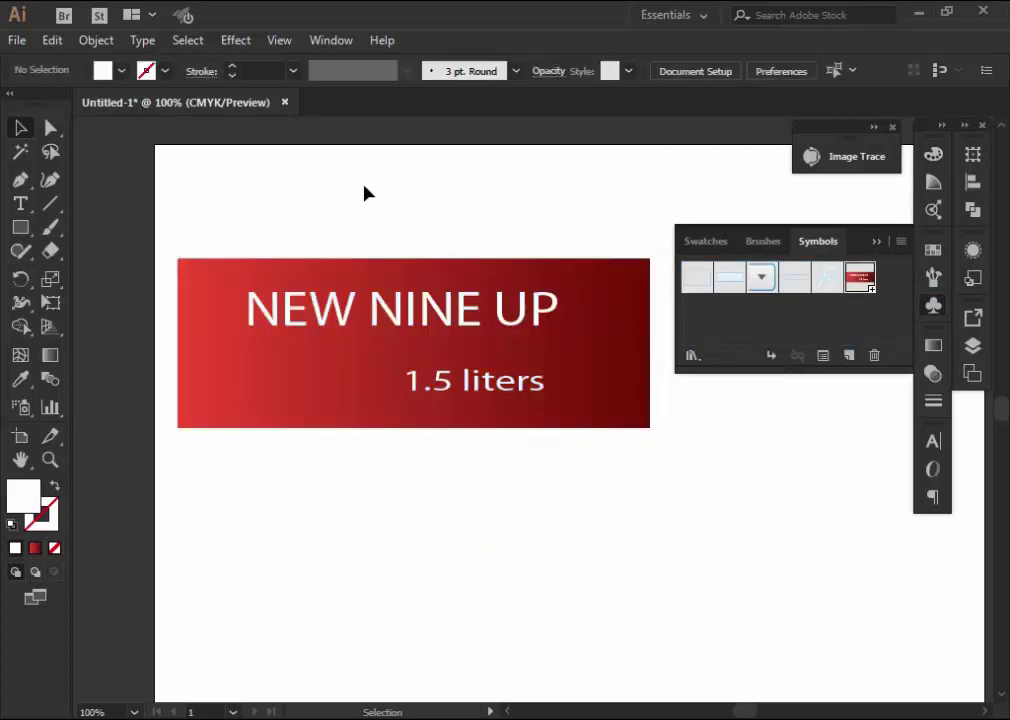
left_click(450, 340)
Delete the label from the artboard and pen-draw a small closed square shape
key("Delete")
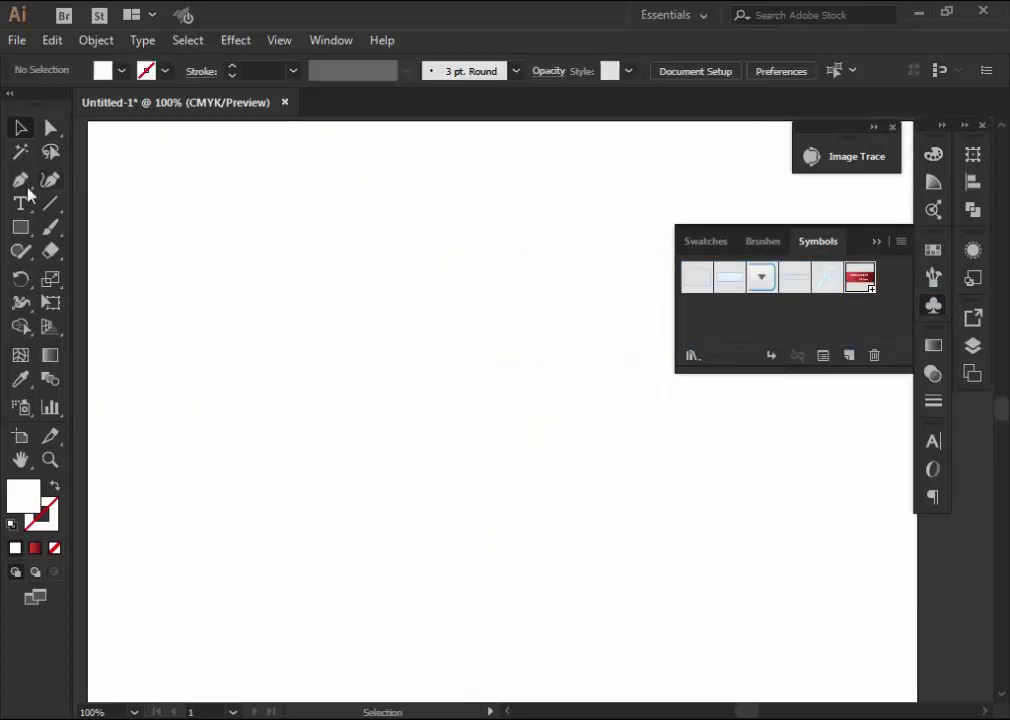
left_click(20, 180)
left_click(343, 188)
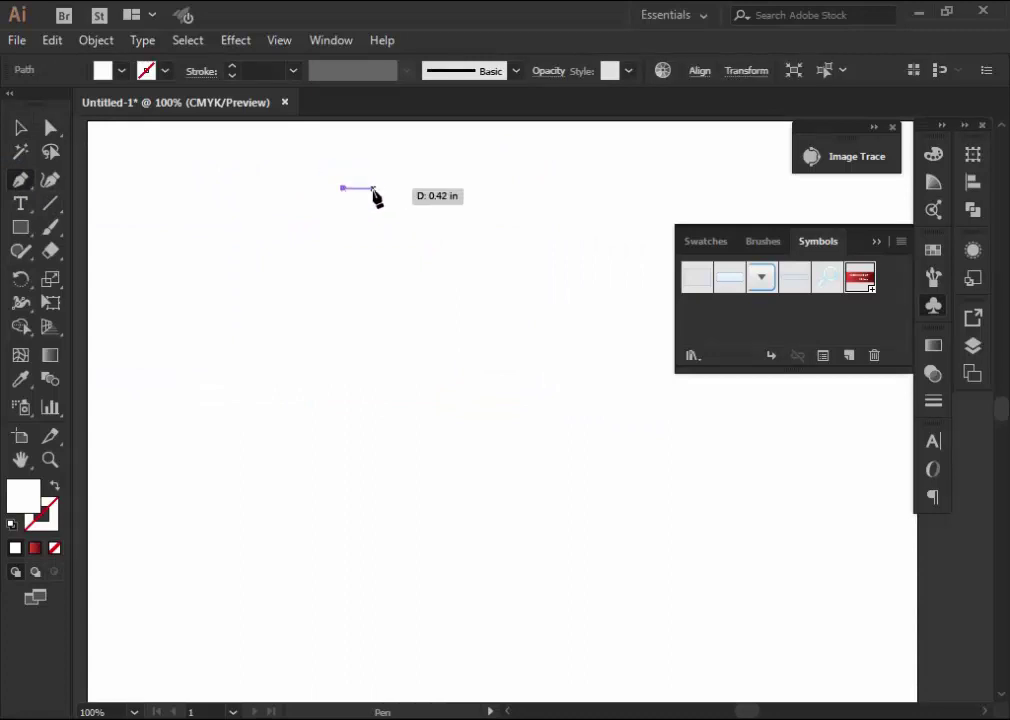
left_click_drag(373, 189, 381, 226)
left_click(343, 226)
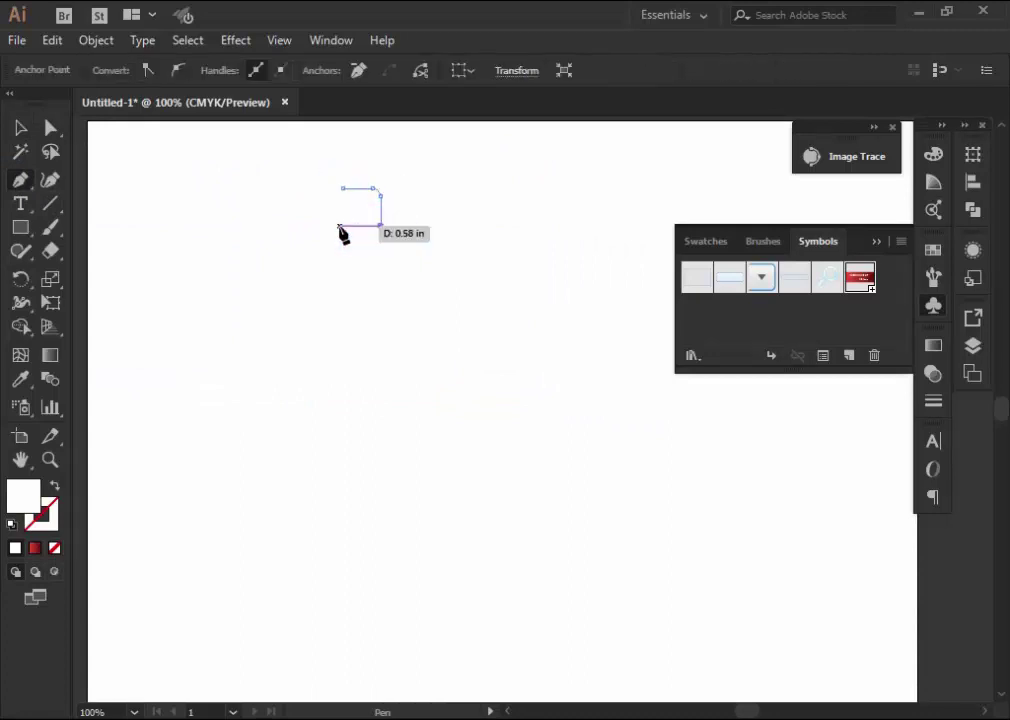
left_click(343, 188)
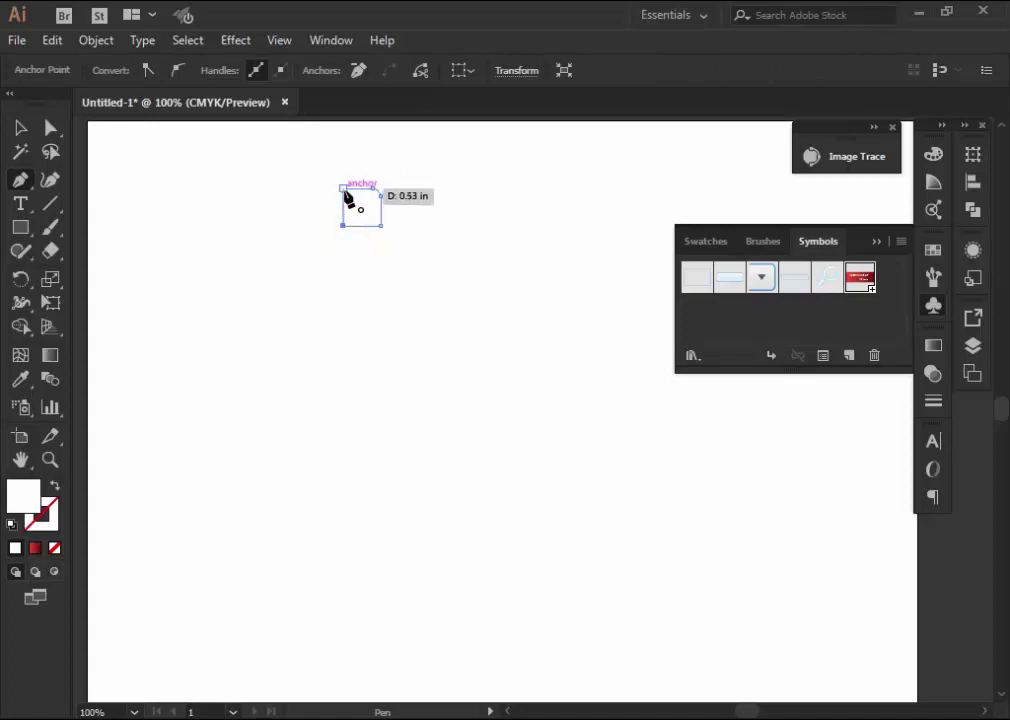
Fill the square red and darken it with 34% black
left_click(933, 153)
left_click(698, 302)
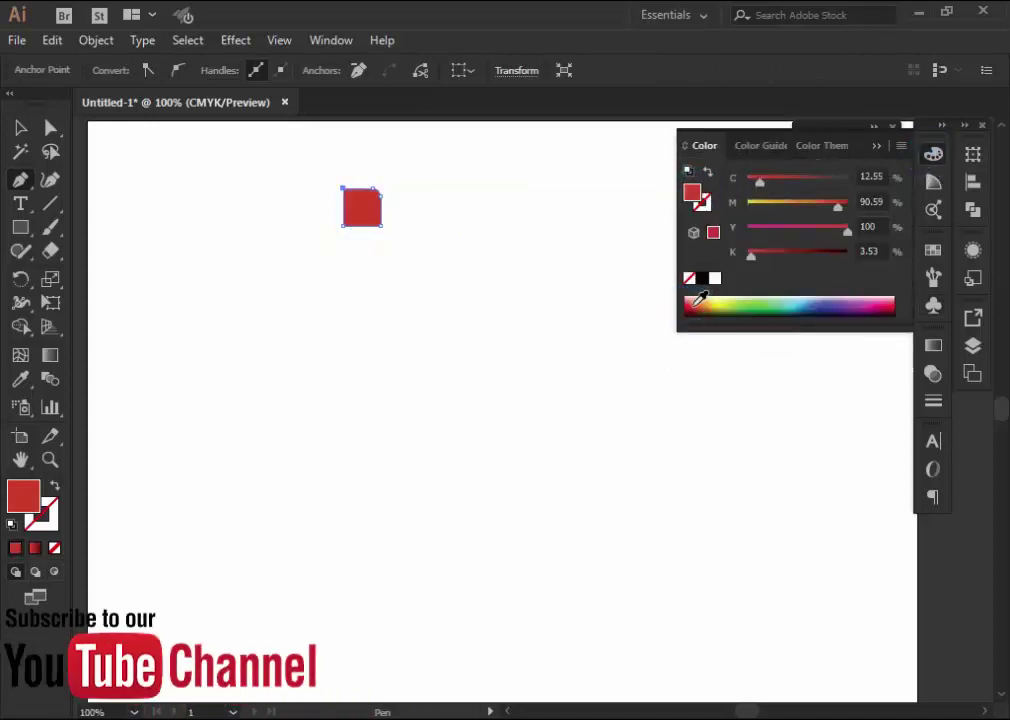
left_click_drag(766, 258, 782, 258)
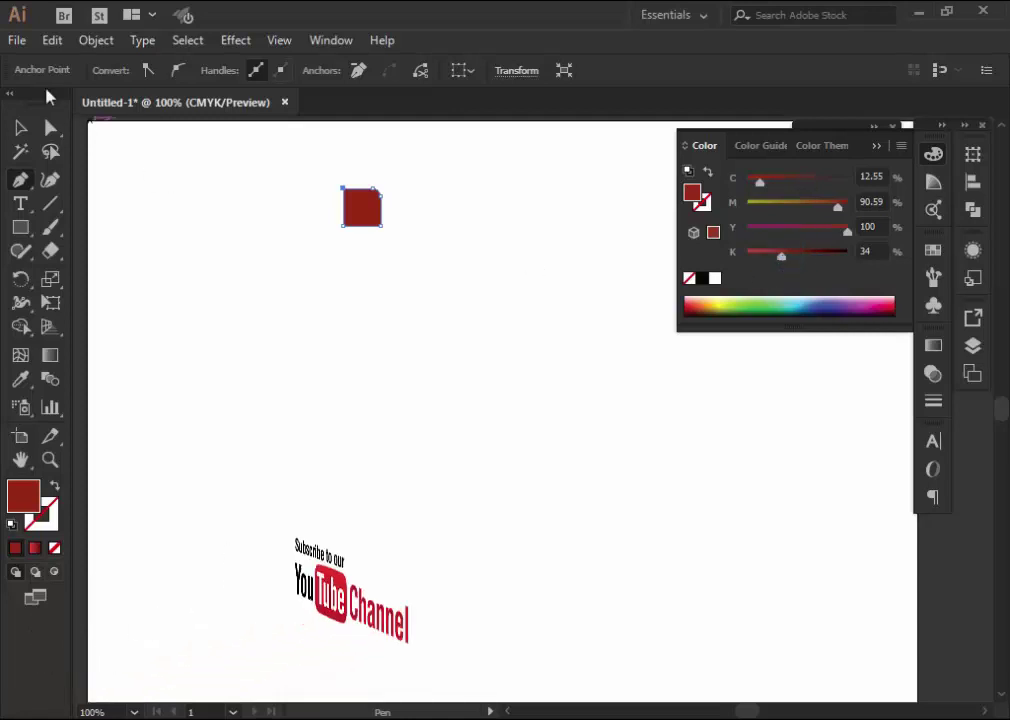
left_click(20, 128)
left_click(240, 201)
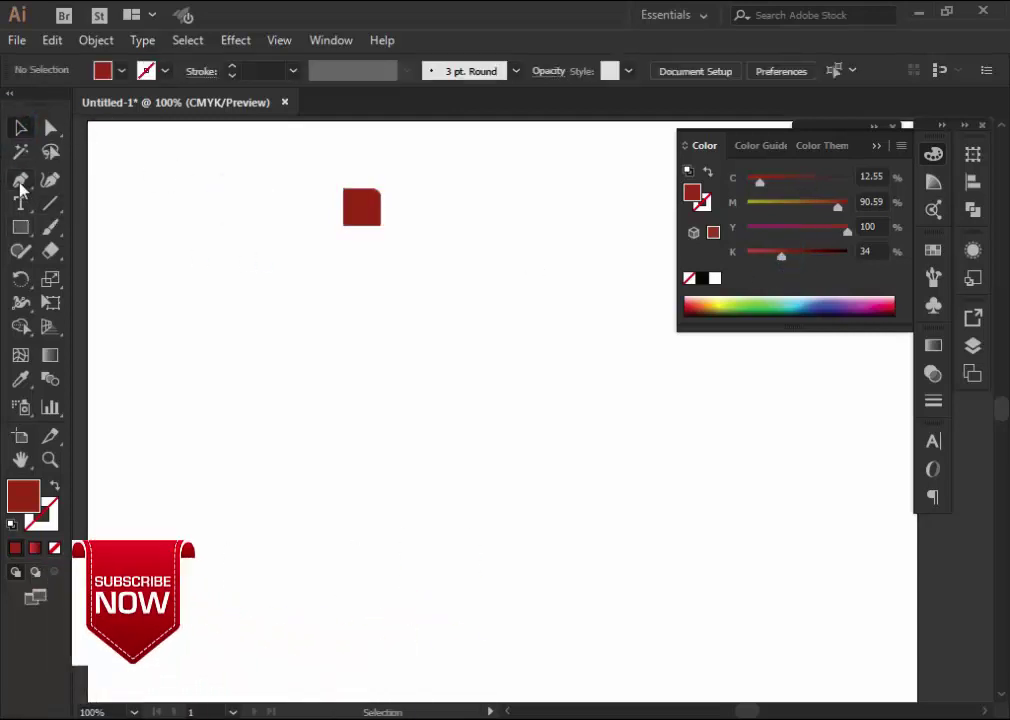
Draw a thin bar beneath the red square
left_click(20, 227)
left_click_drag(311, 226, 403, 228)
scroll(449, 244, "up", 1)
scroll(449, 244, "up", 5)
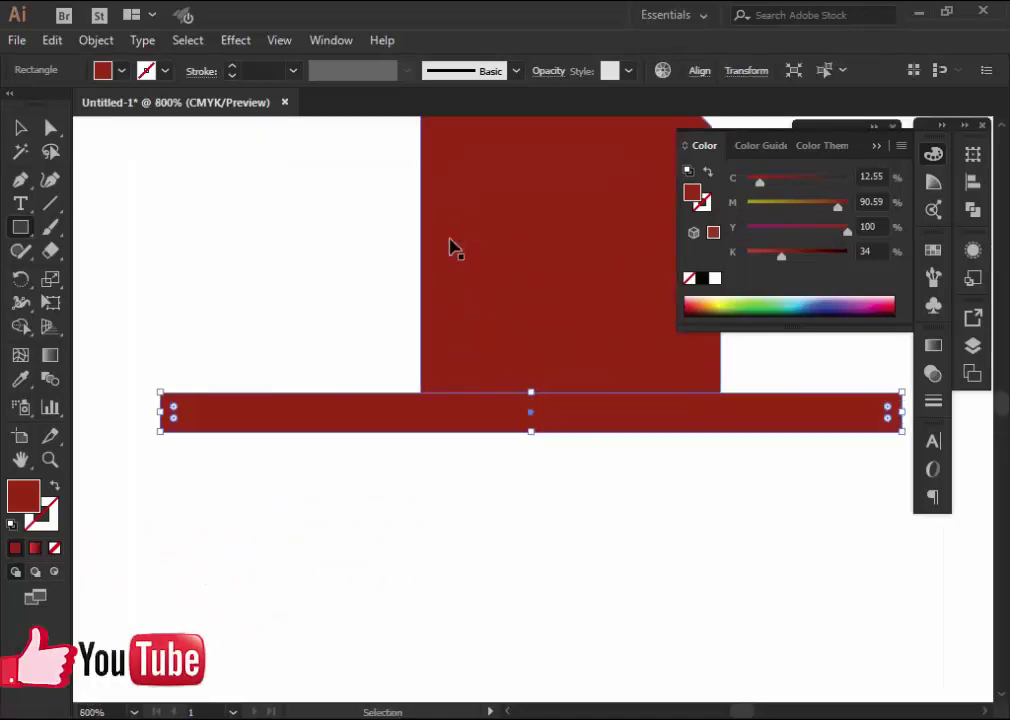
right_click(450, 241)
left_click_drag(820, 467, 525, 458)
left_click(20, 127)
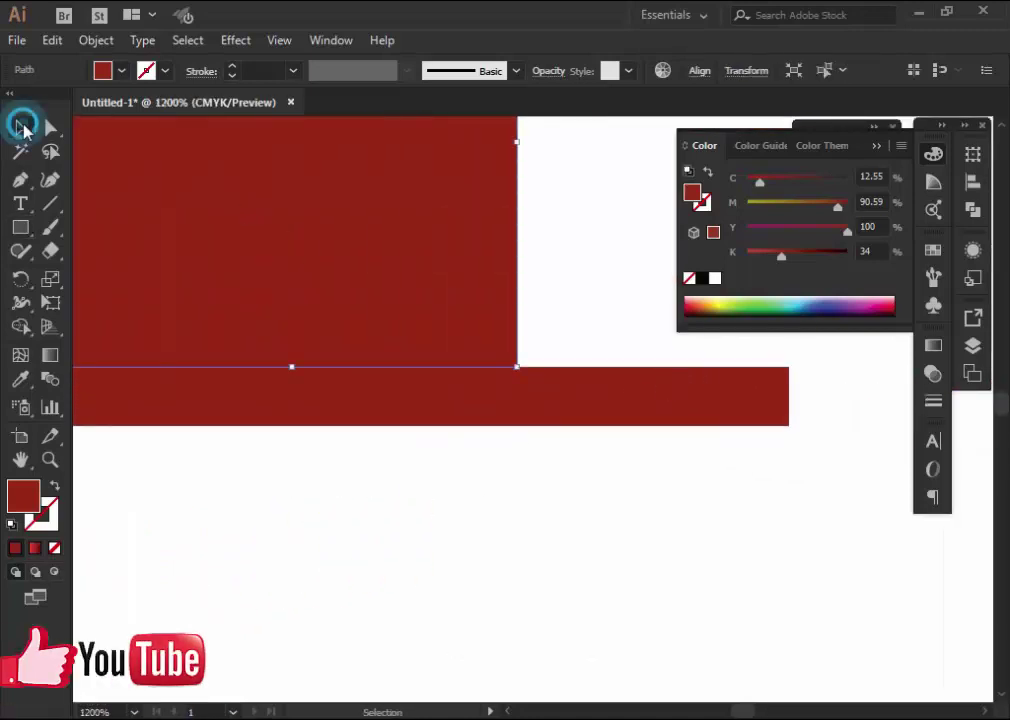
left_click_drag(598, 412, 427, 412)
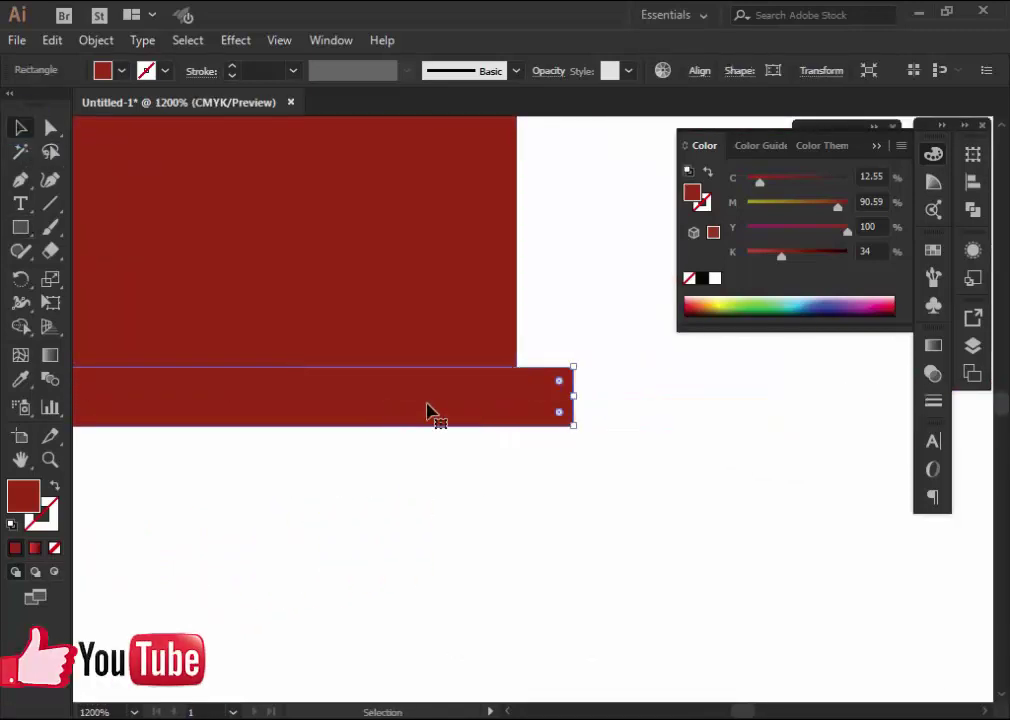
Round the bar's right end into a full semicircle
left_click_drag(559, 382, 428, 409)
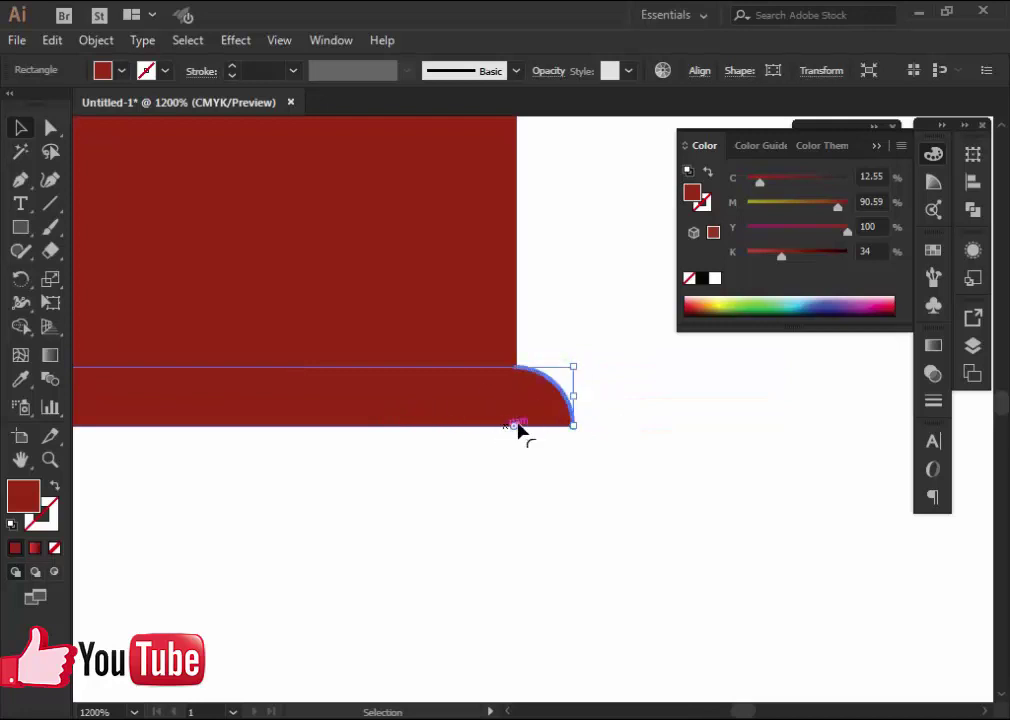
left_click_drag(513, 430, 469, 417)
left_click_drag(523, 440, 496, 394)
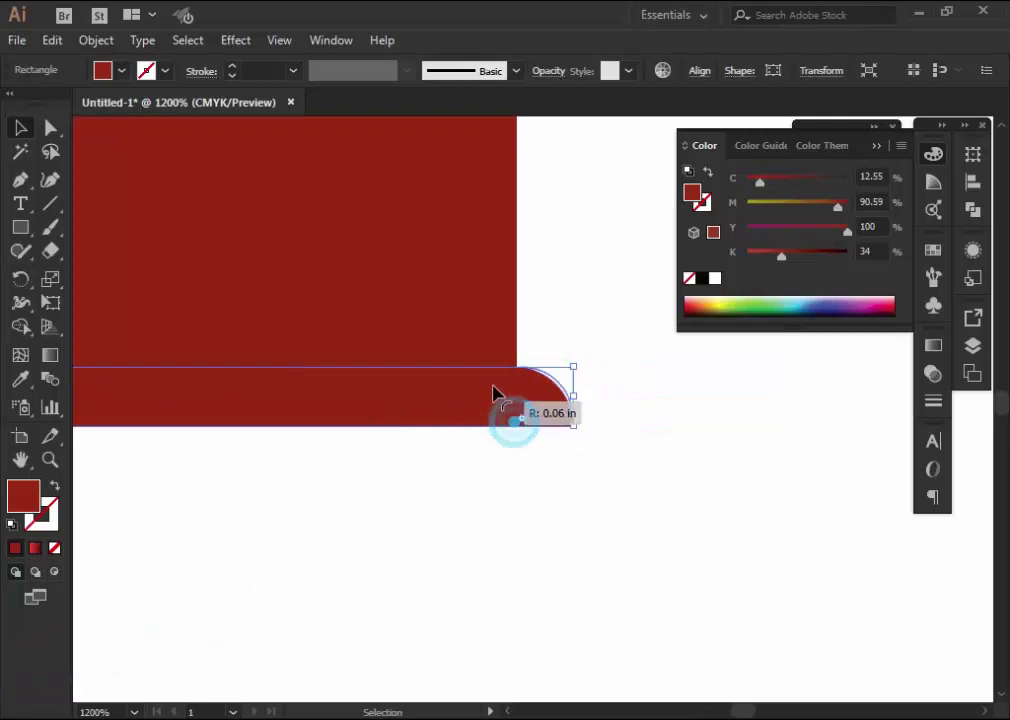
key("v")
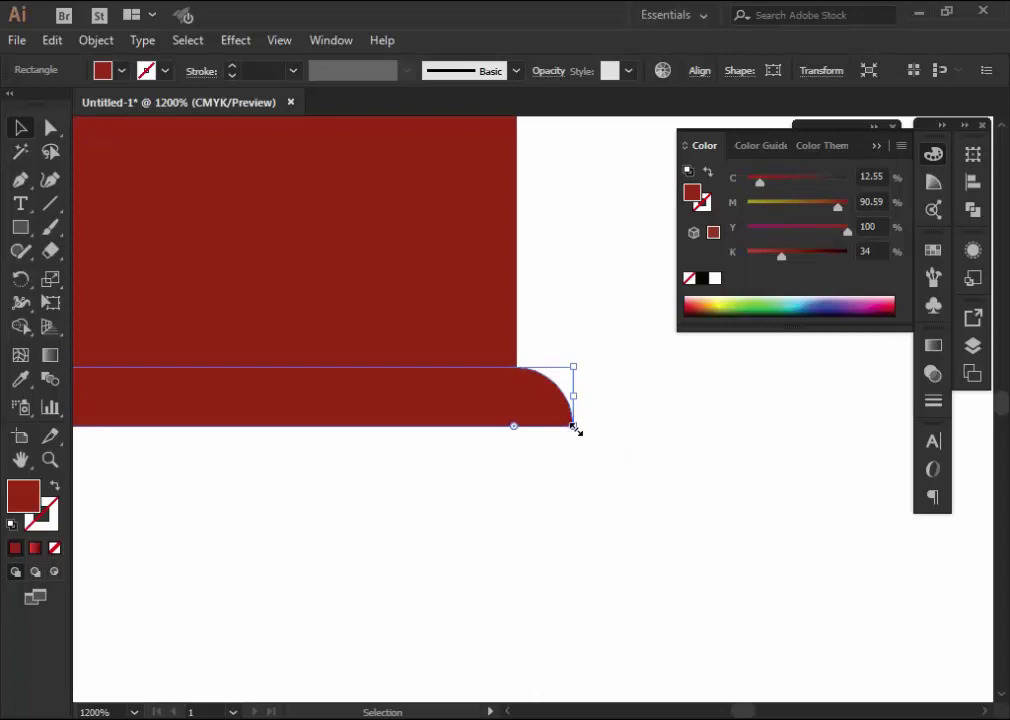
left_click(50, 127)
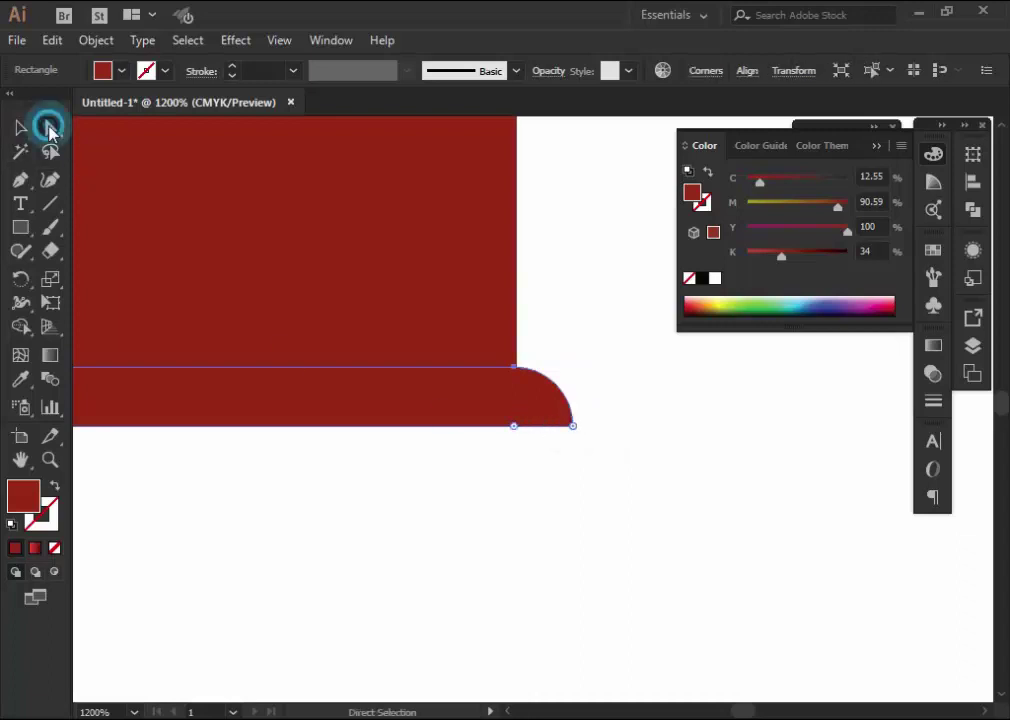
left_click(572, 424)
left_click(573, 423)
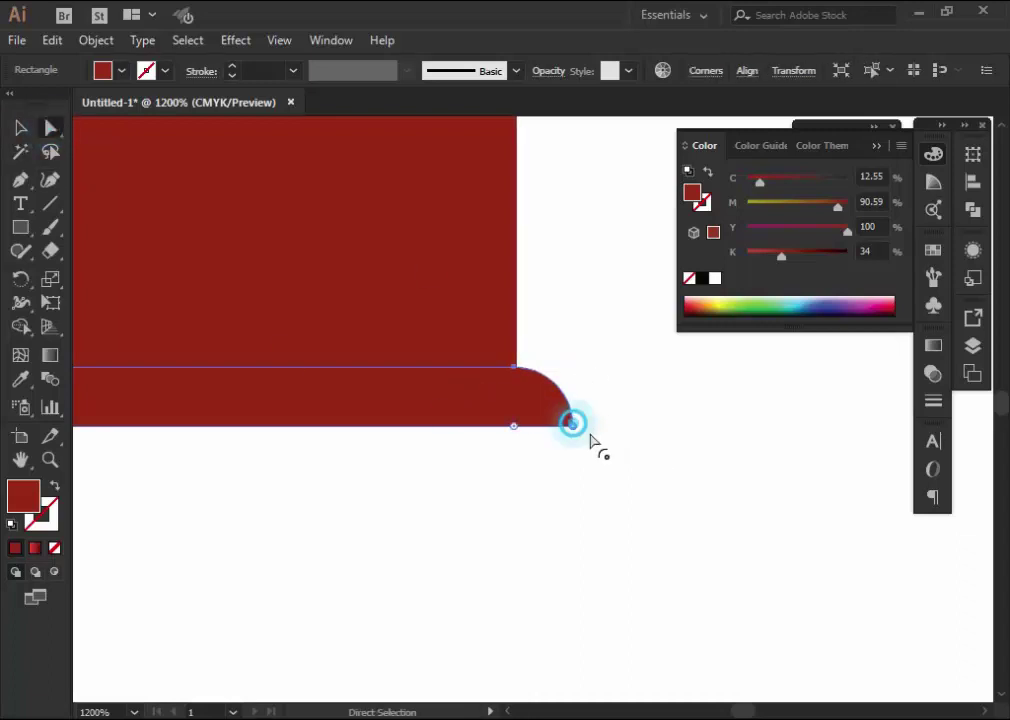
key("ctrl+z")
key("a")
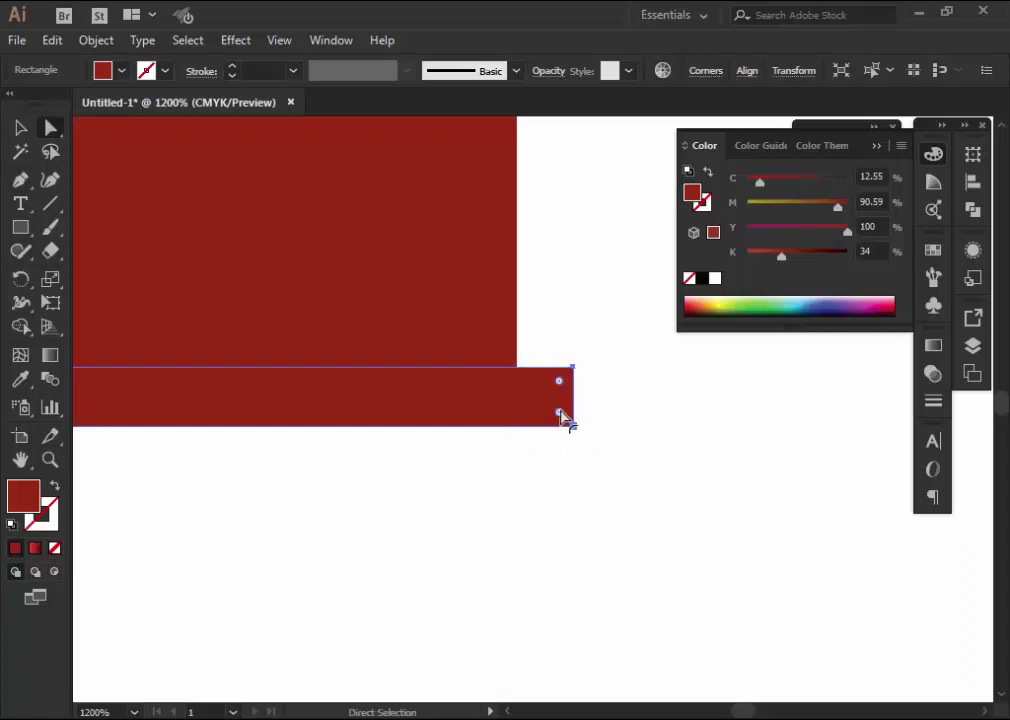
left_click_drag(561, 408, 425, 400)
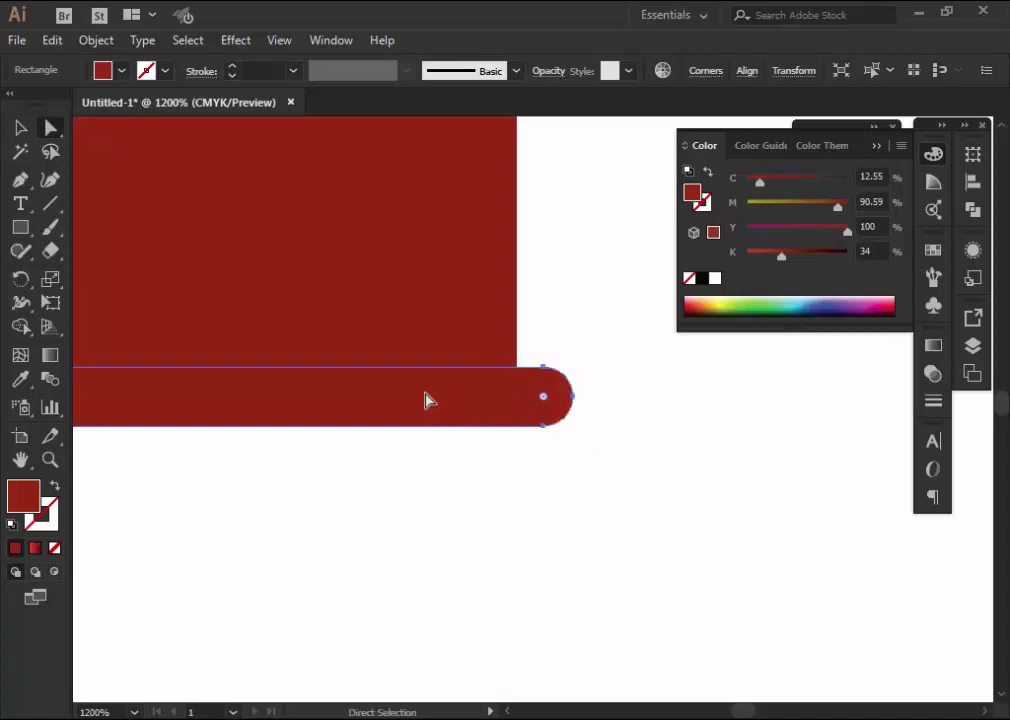
left_click(21, 128)
left_click_drag(539, 402, 516, 402)
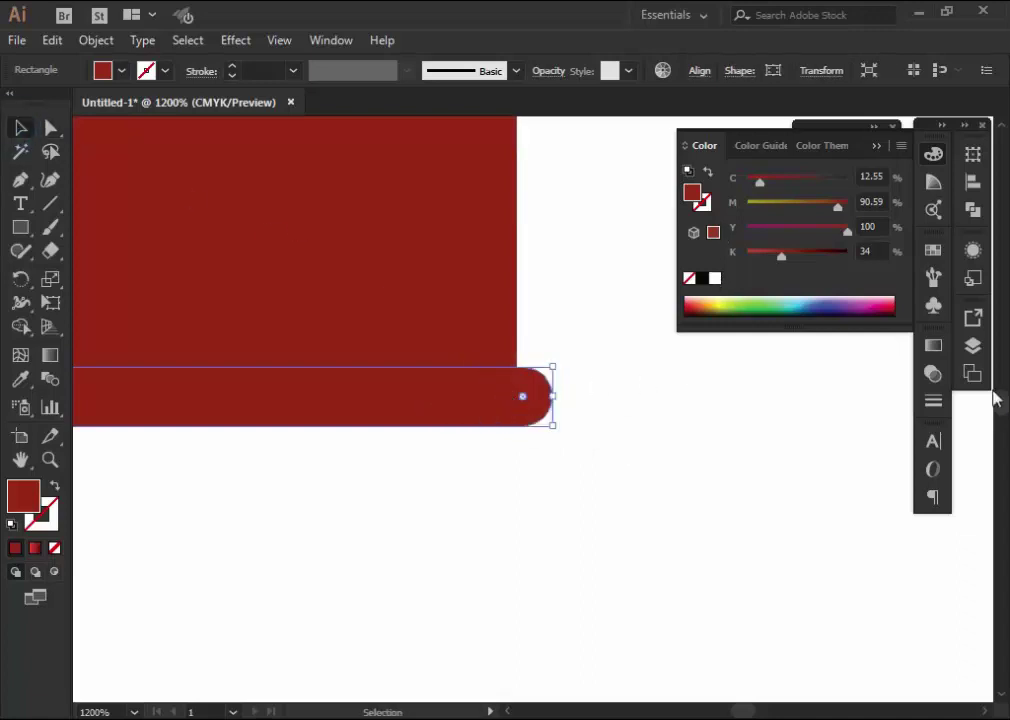
Give the bar a White, Black gradient with the black stop at 0% opacity
left_click(933, 345)
left_click(724, 371)
left_click(590, 408)
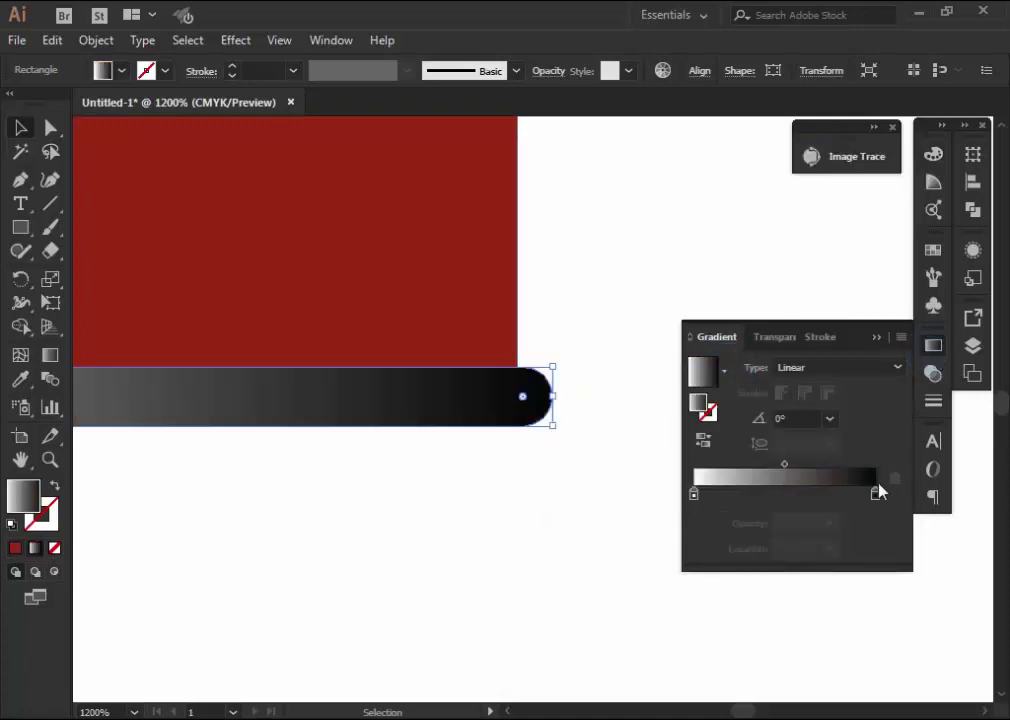
double_click(876, 492)
left_click(733, 533)
left_click(756, 298)
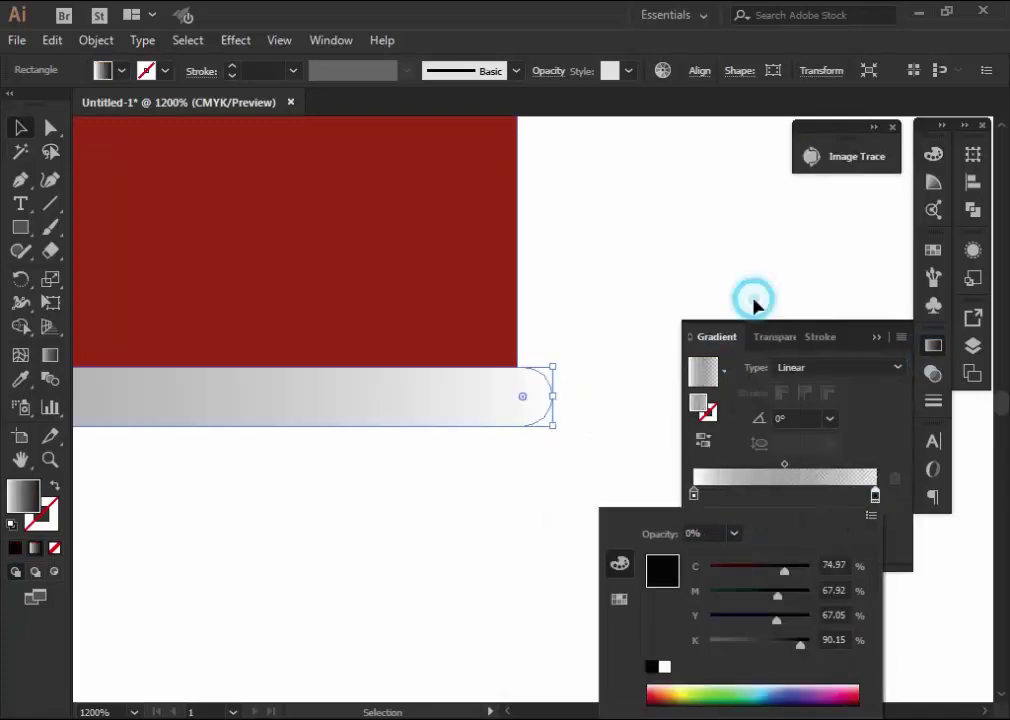
left_click(933, 153)
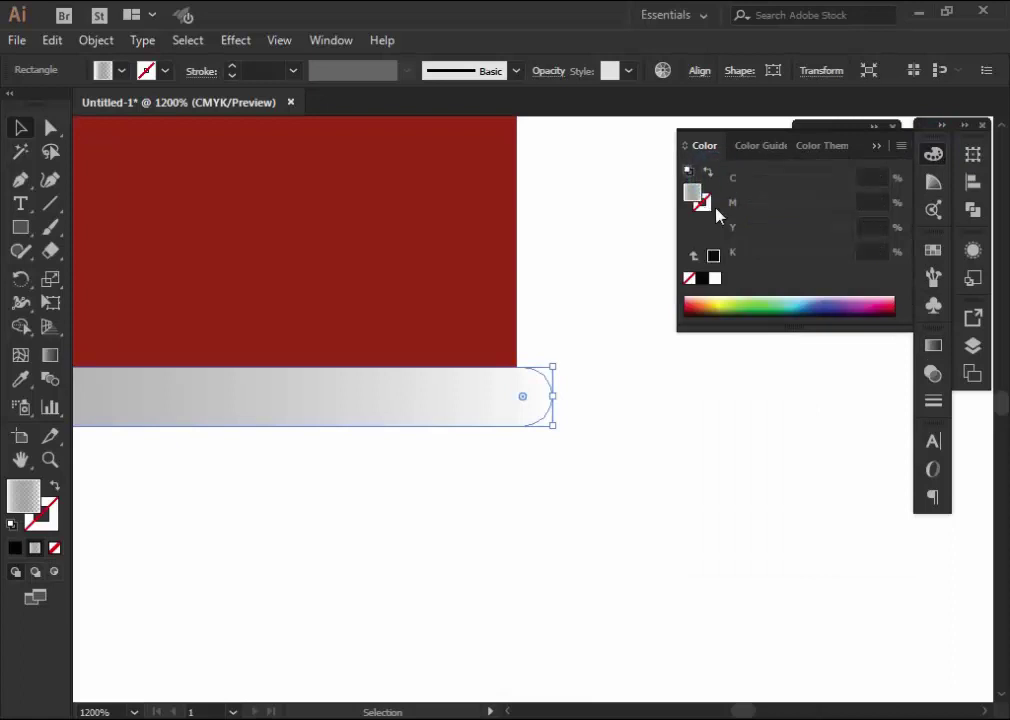
left_click(559, 264)
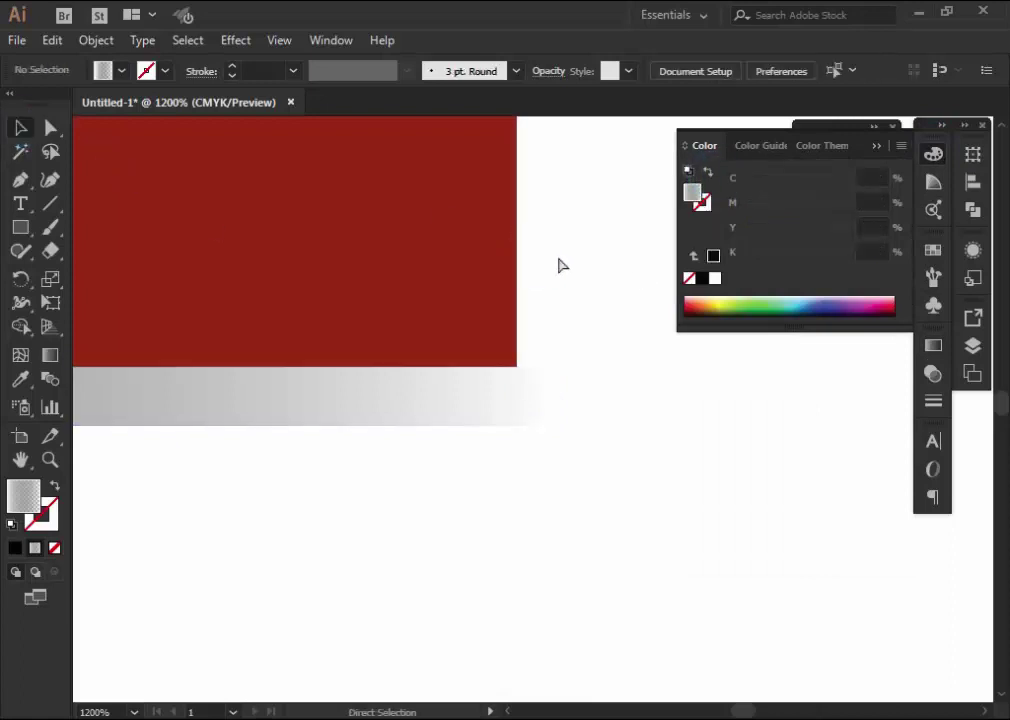
key("ctrl+1")
key("ctrl+equal")
key("ctrl+equal")
Pen-draw the bottle's neck downward from the bar's right end
left_click_drag(462, 185, 532, 527)
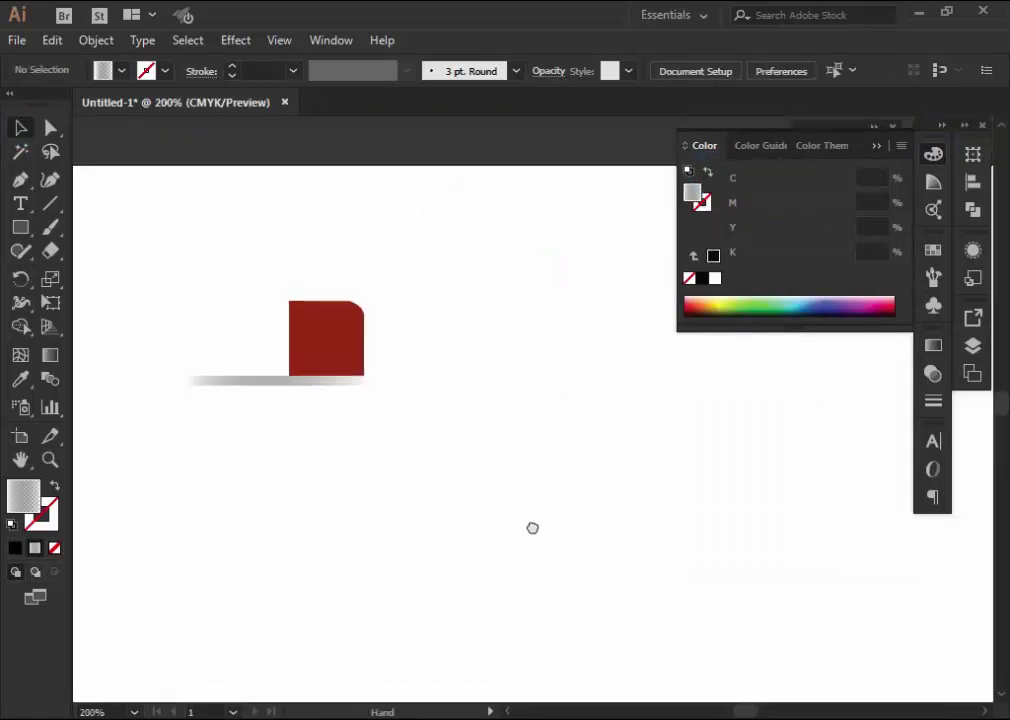
left_click(17, 183)
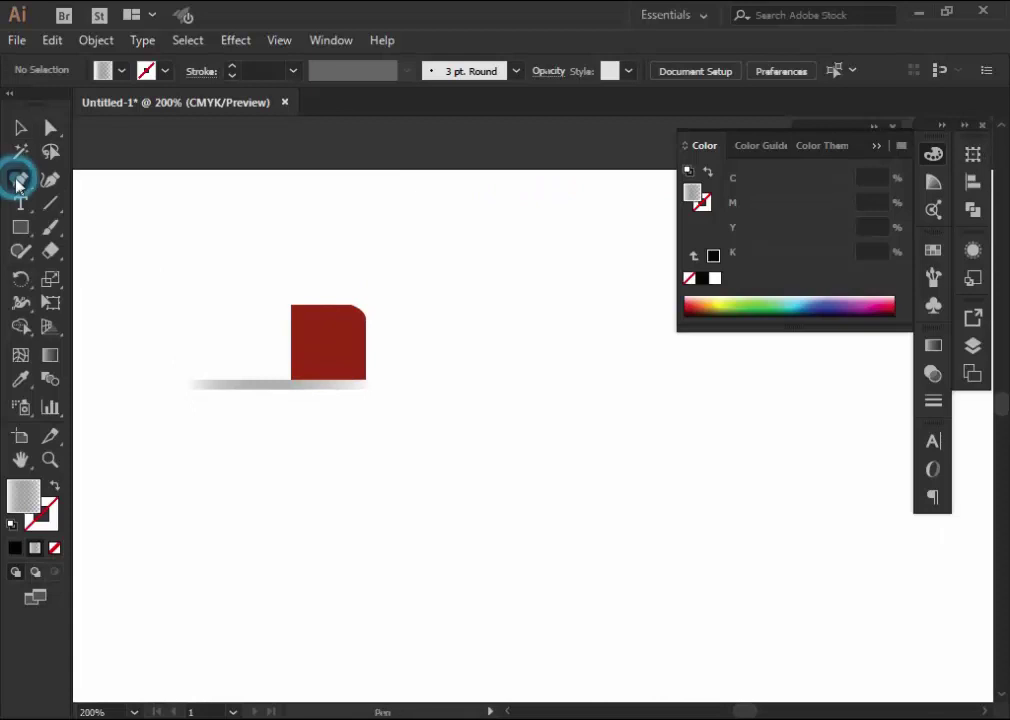
left_click(364, 394)
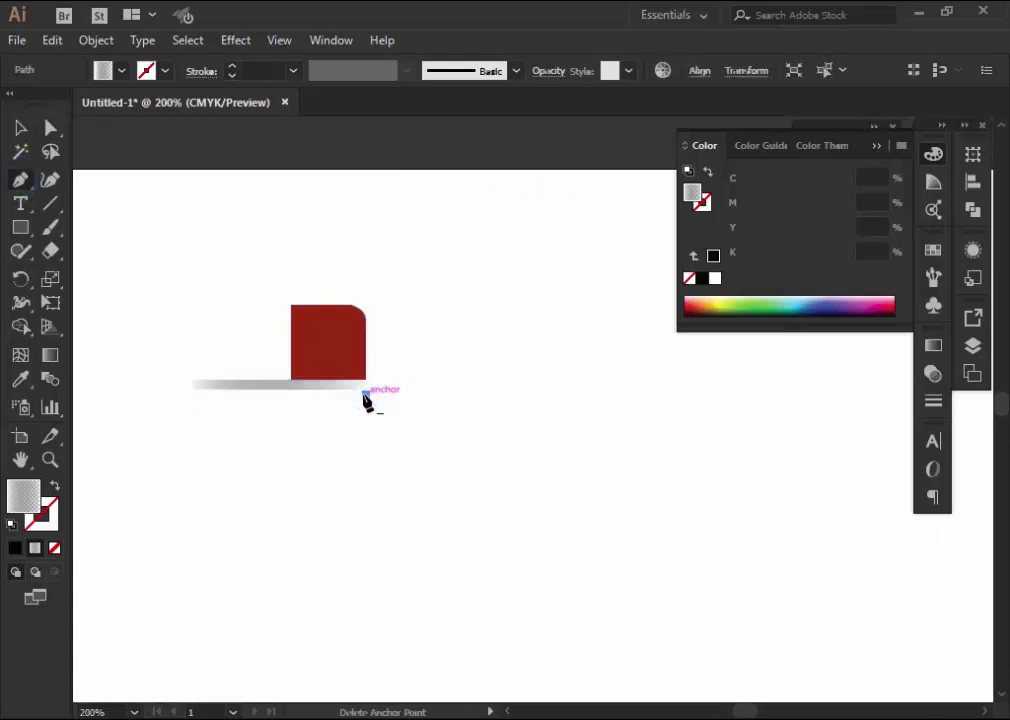
left_click_drag(394, 468, 397, 514)
left_click(399, 490)
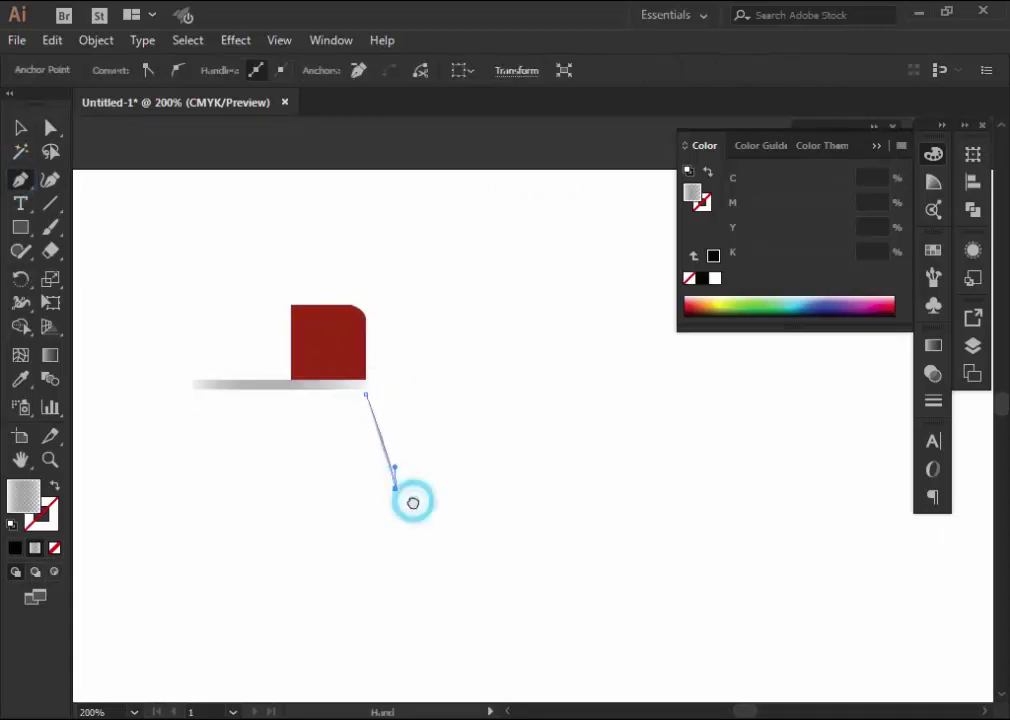
scroll(412, 500, "down", 3)
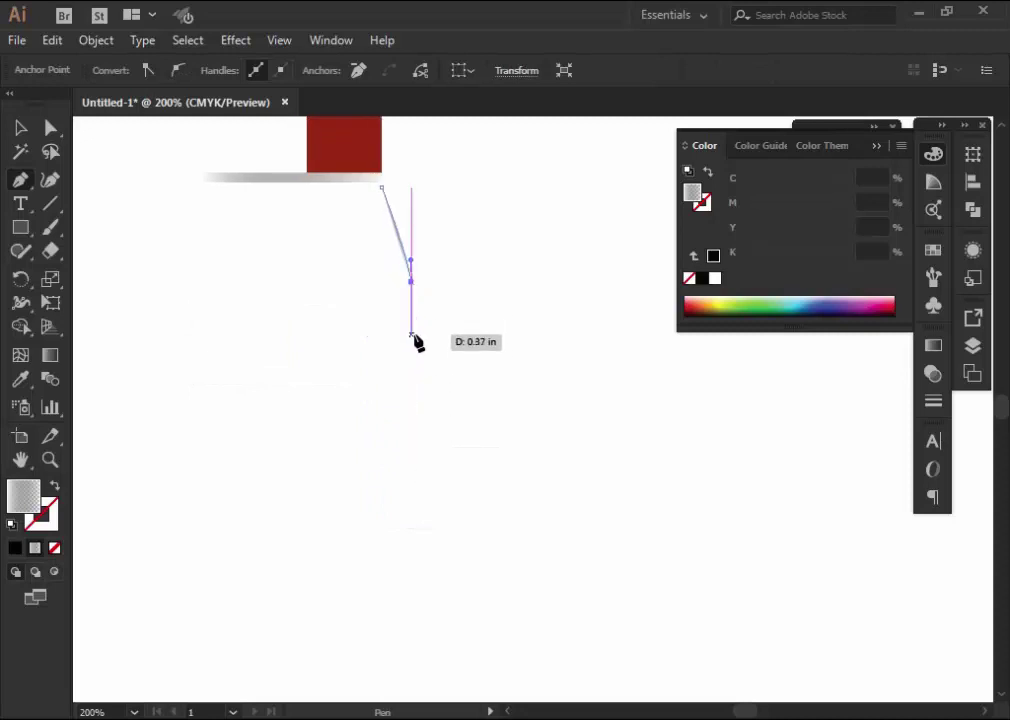
left_click(409, 342)
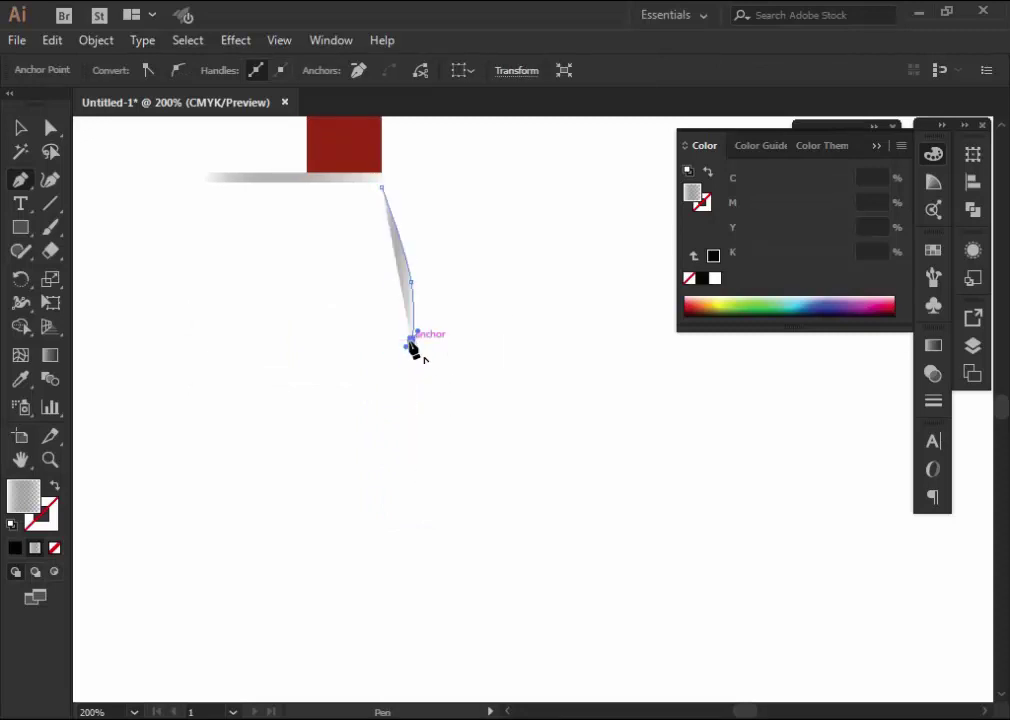
Continue the wavy side down to the base and close the outline under the cap
left_click_drag(409, 521, 426, 595)
mouse_move(408, 523)
left_mouse_down()
mouse_move(426, 614)
mouse_move(416, 594)
mouse_move(416, 617)
mouse_move(379, 612)
mouse_move(365, 589)
left_mouse_up()
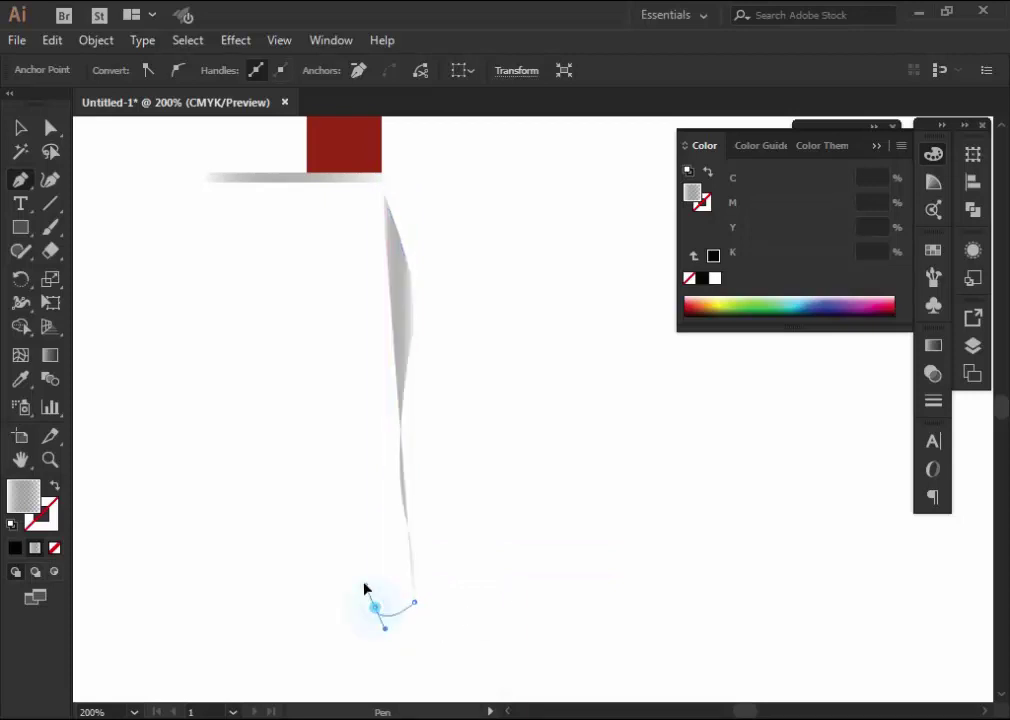
left_click_drag(304, 611, 308, 617)
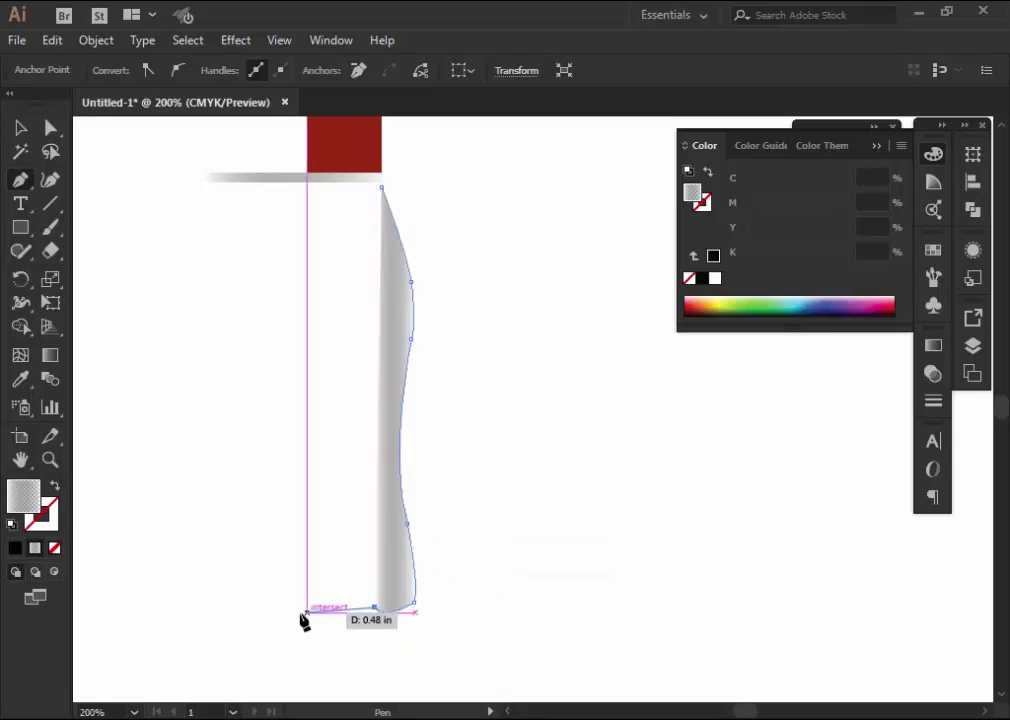
left_click(307, 180)
mouse_move(383, 185)
left_mouse_down()
mouse_move(305, 213)
mouse_move(381, 187)
left_mouse_up()
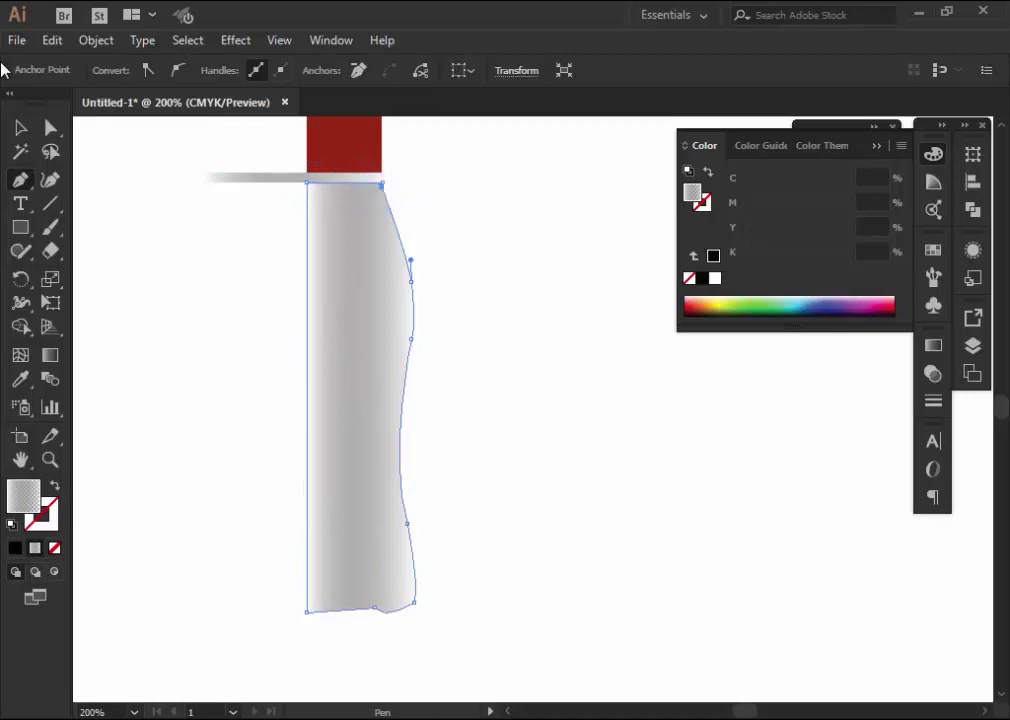
left_click(20, 130)
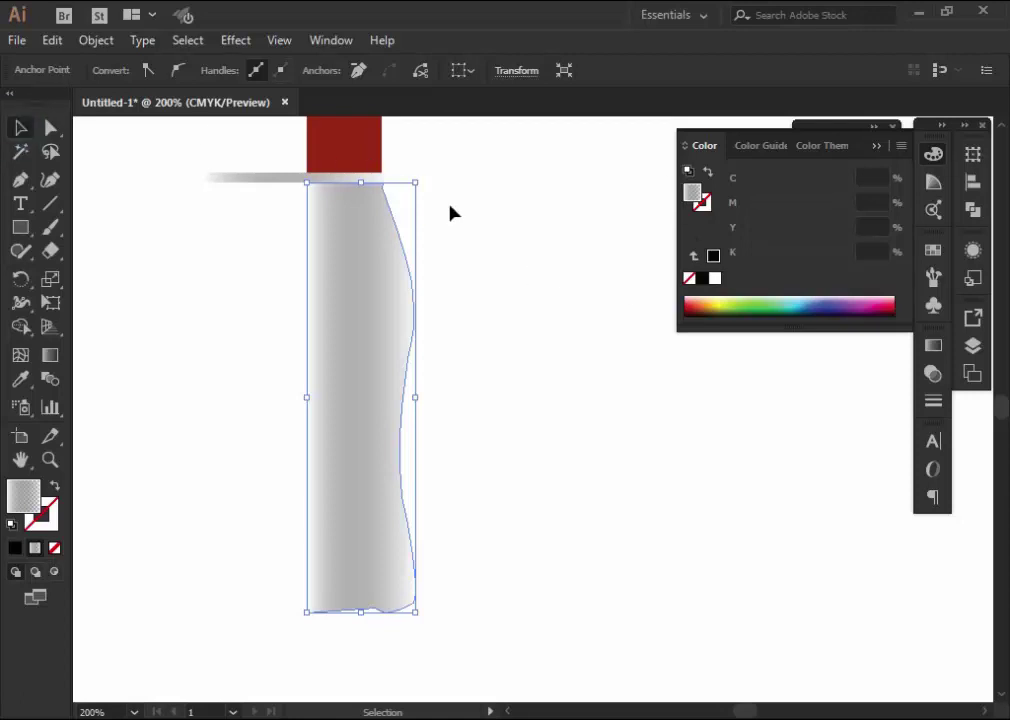
Select the bottle body and replace its gradient with a solid fill
left_click(454, 216)
left_click(403, 255)
left_click(465, 208)
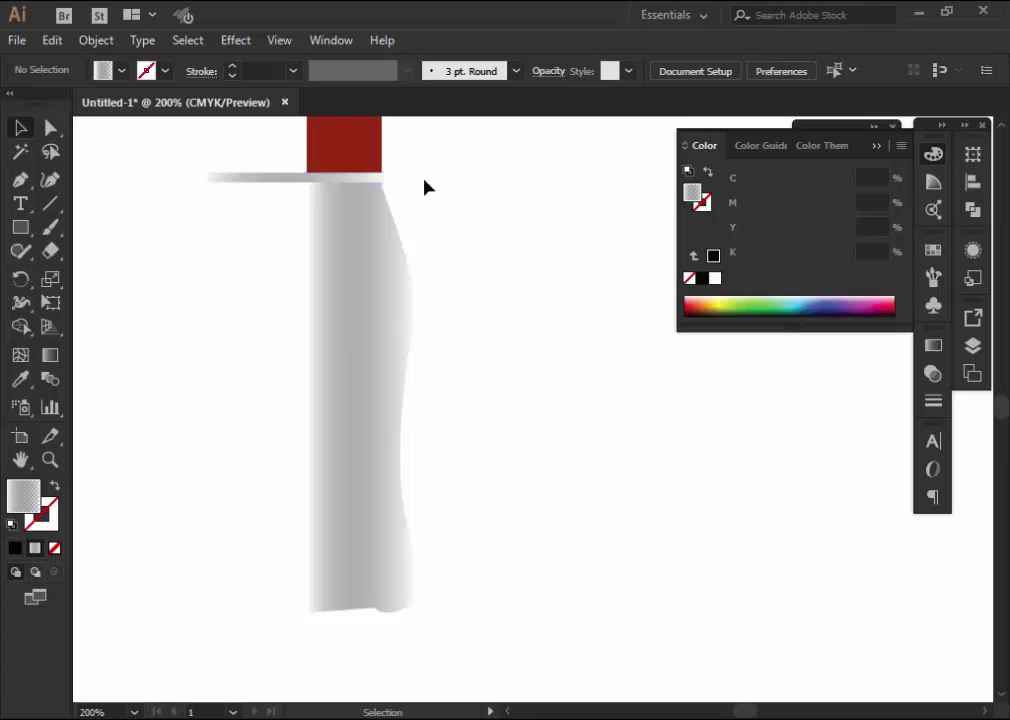
left_click(398, 435)
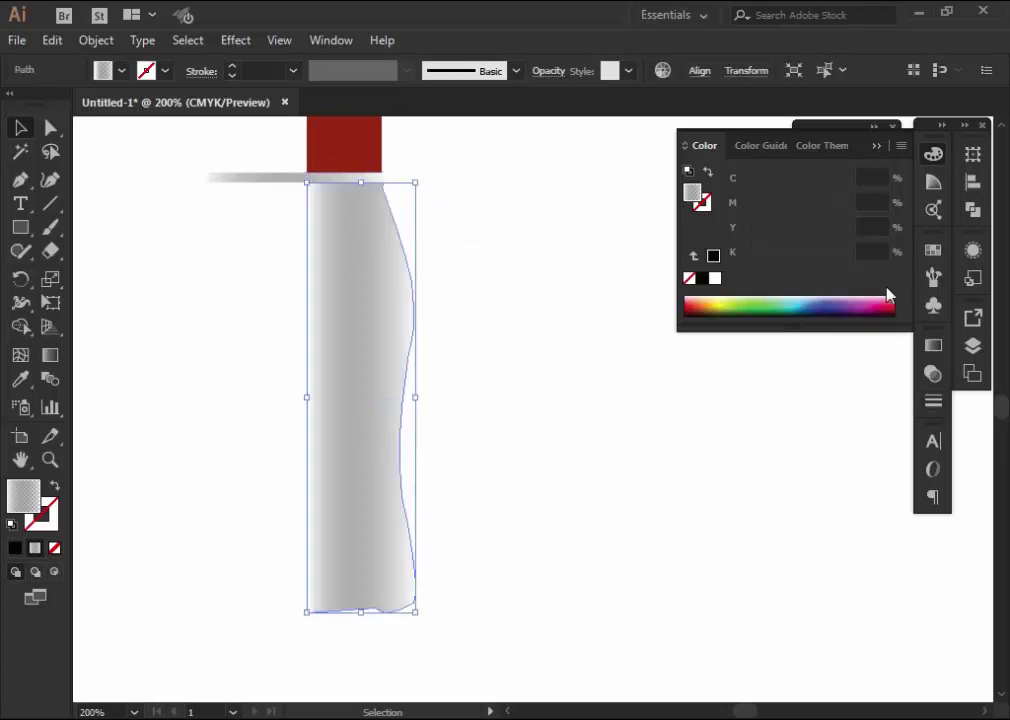
left_click(934, 346)
left_click(937, 157)
left_click(702, 278)
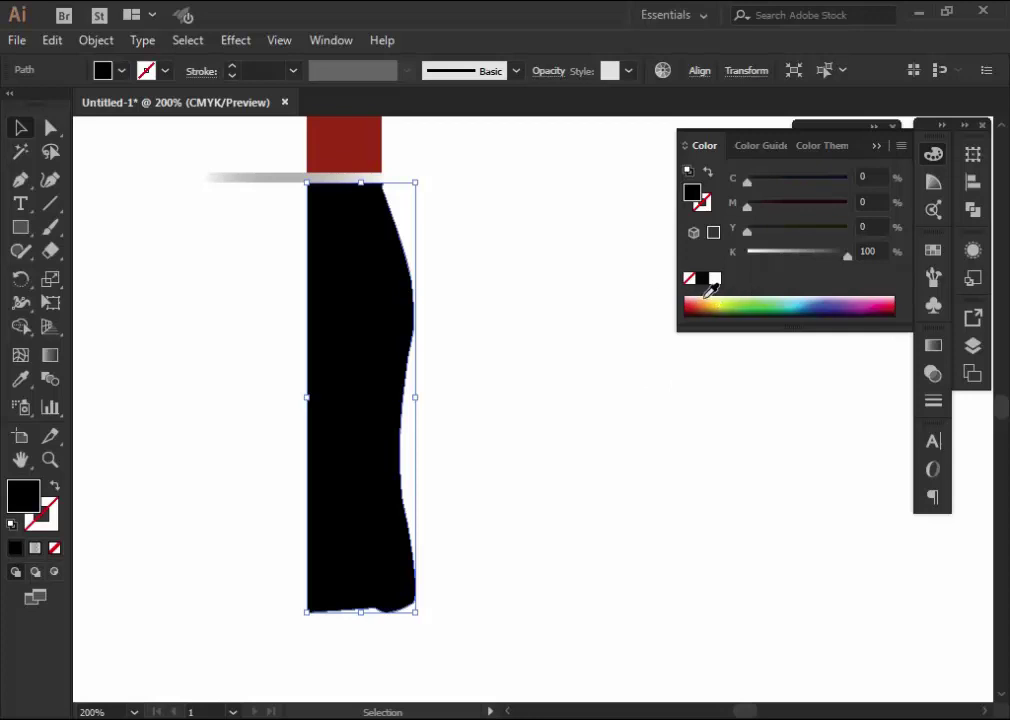
Colour the body dark brown (C0 M18 Y14 K78) and draw a horizontal line across its top
left_click(805, 300)
left_click_drag(778, 253, 818, 256)
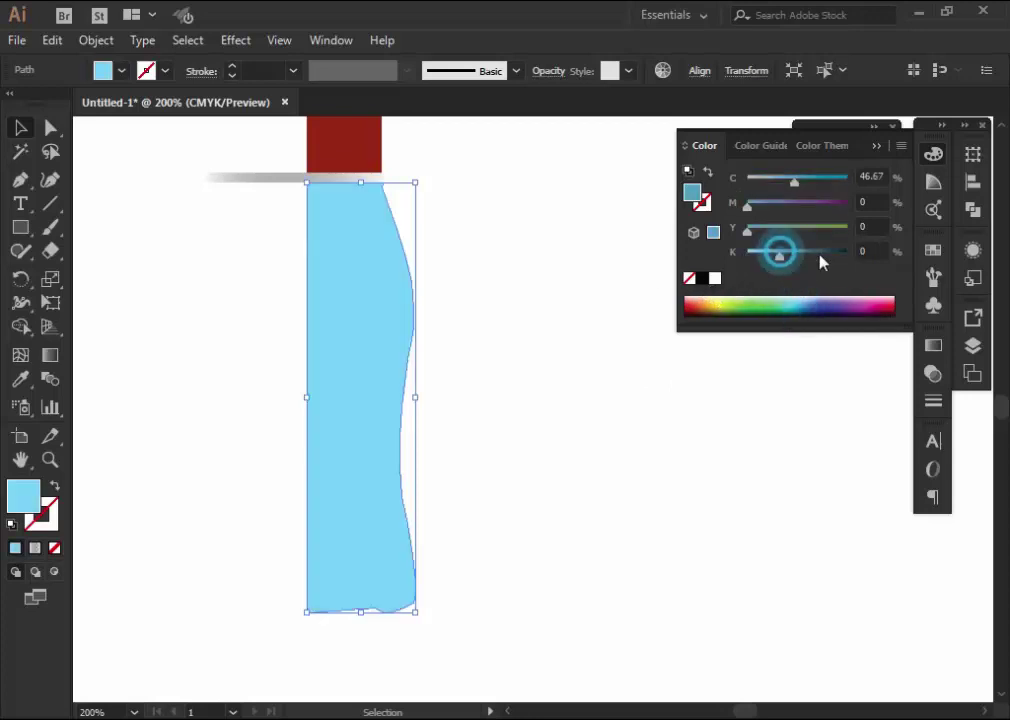
mouse_move(794, 183)
left_mouse_down()
mouse_move(746, 180)
mouse_move(763, 206)
mouse_move(746, 232)
mouse_move(764, 207)
left_mouse_up()
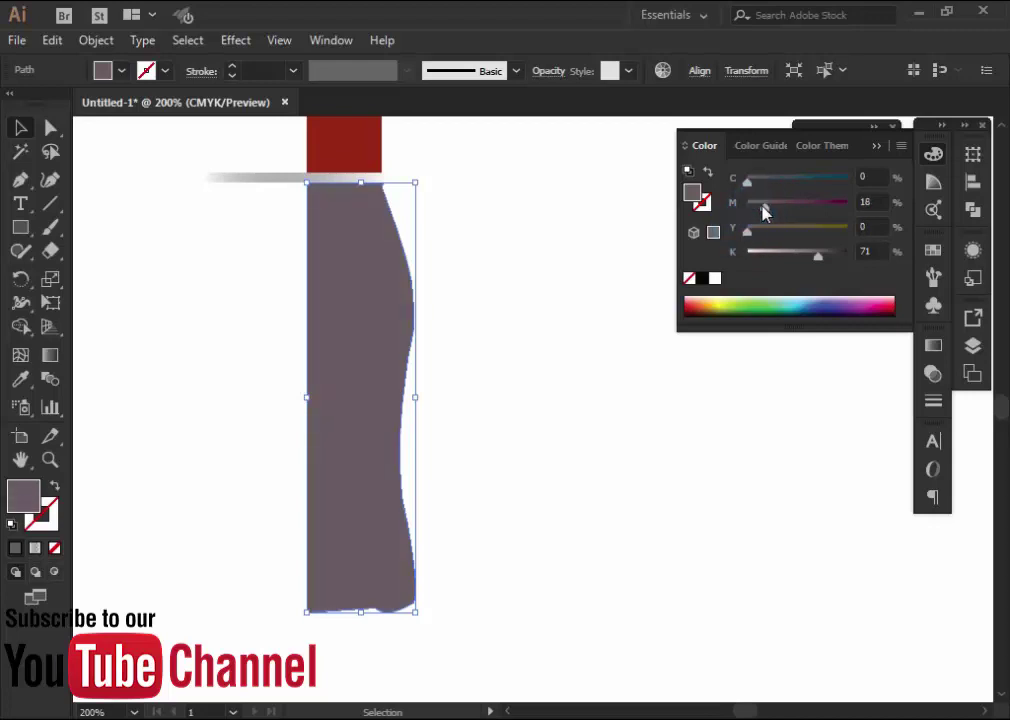
left_click(820, 256)
left_click_drag(820, 256, 826, 256)
left_click_drag(746, 232, 760, 232)
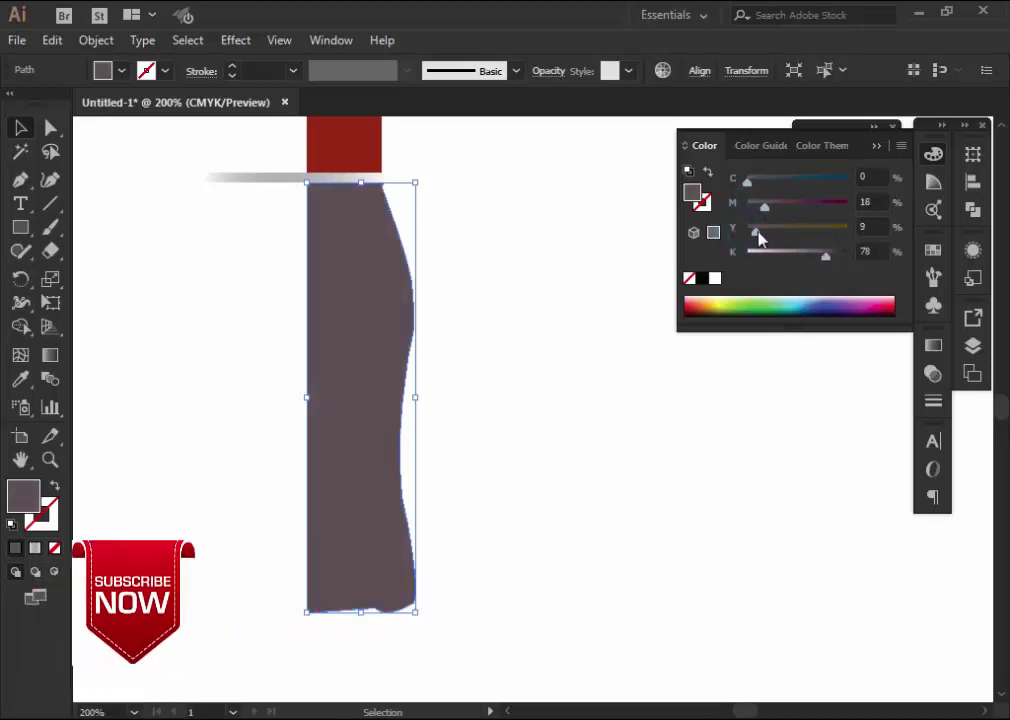
left_click(195, 245)
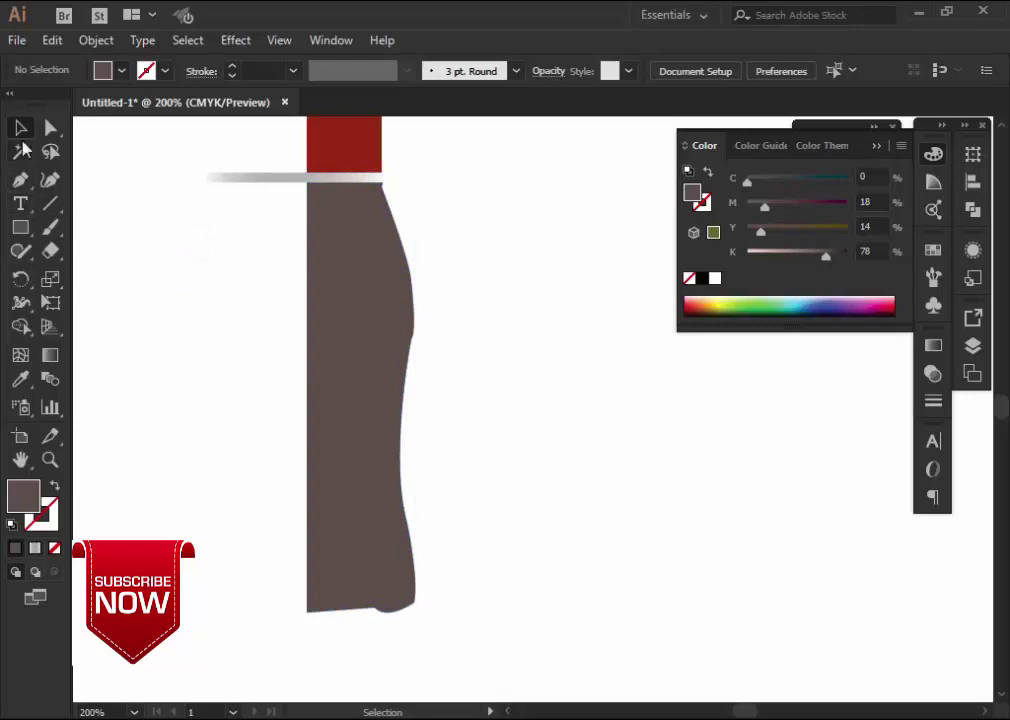
left_click(50, 203)
left_click_drag(288, 239, 423, 241)
Divide the bottle body along the cutting line with Pathfinder and ungroup the pieces
left_click(20, 127)
left_click(180, 300)
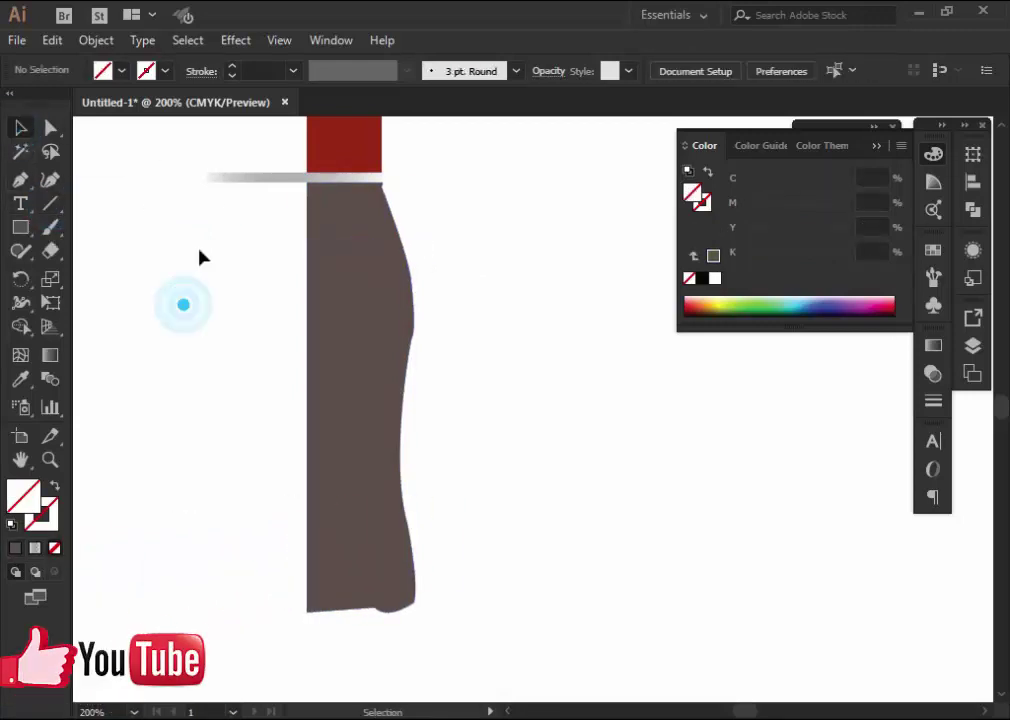
left_click_drag(228, 220, 410, 363)
left_click(973, 210)
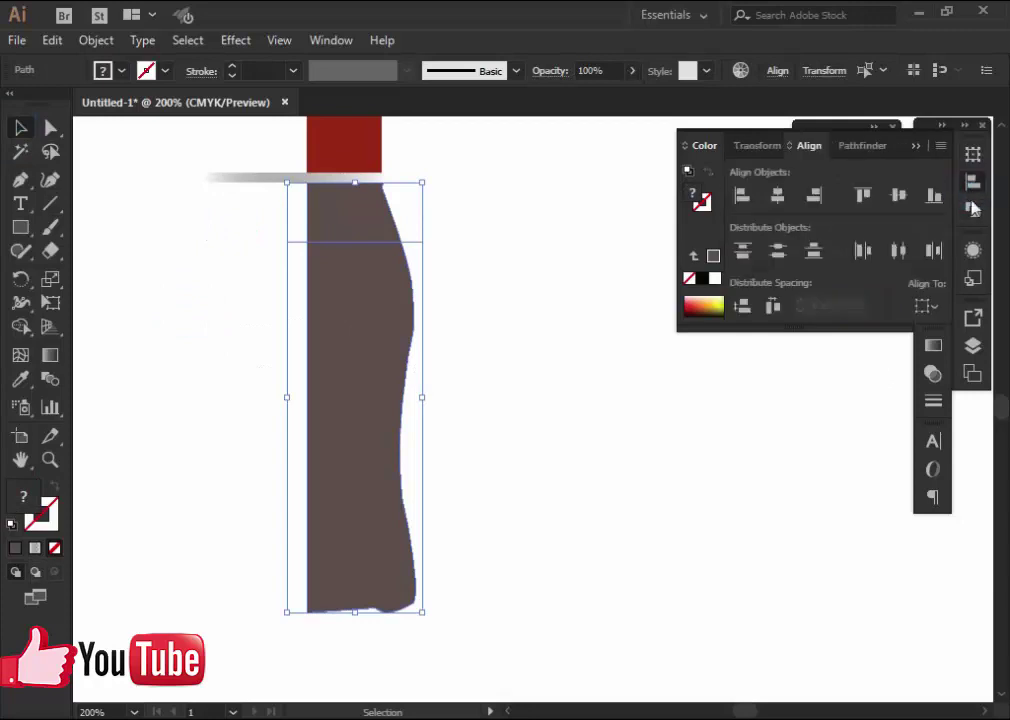
left_click(857, 145)
left_click(745, 243)
left_click(498, 260)
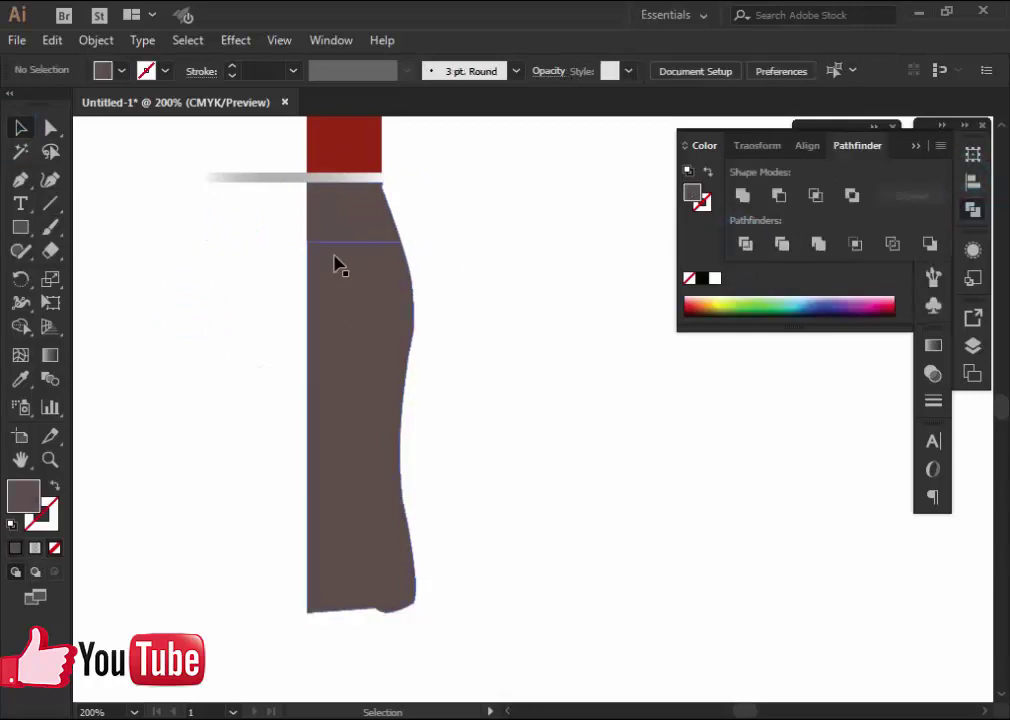
left_click(345, 230)
right_click(344, 222)
left_click(395, 368)
Fill the top neck piece near-white, a light grey of 6% black (K 6)
left_click(491, 264)
left_click(385, 208)
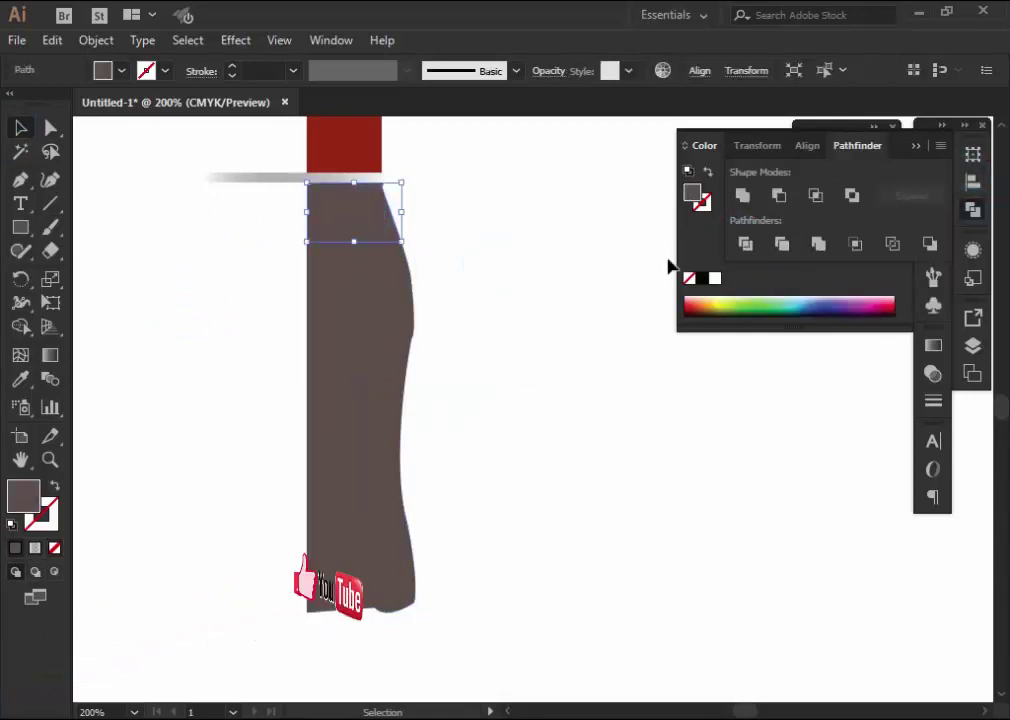
left_click(705, 145)
left_click(714, 278)
left_click(460, 258)
left_click(330, 215)
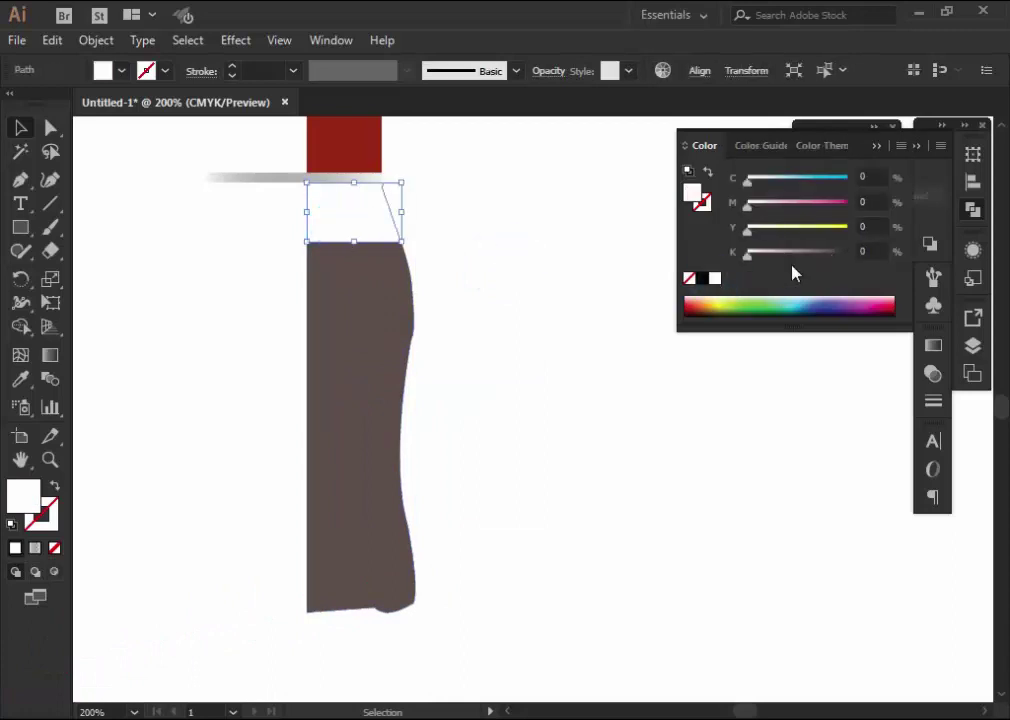
left_click_drag(755, 258, 760, 256)
left_click(476, 189)
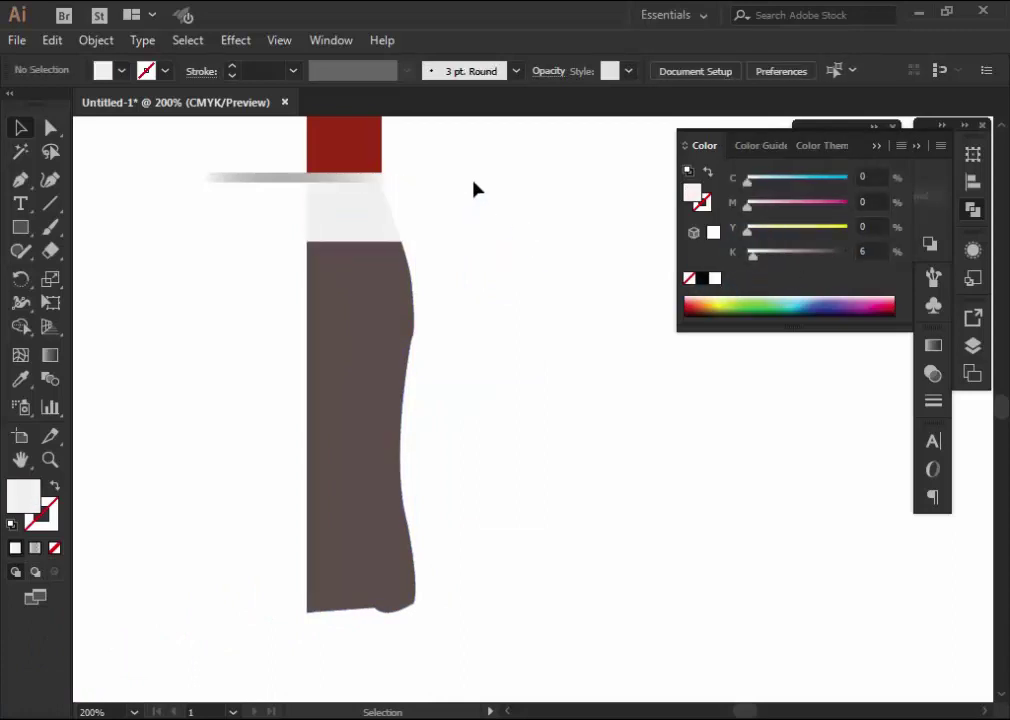
Select all the bottle parts and move the bottle right and down
left_click_drag(267, 141, 287, 250)
left_click_drag(300, 162, 445, 712)
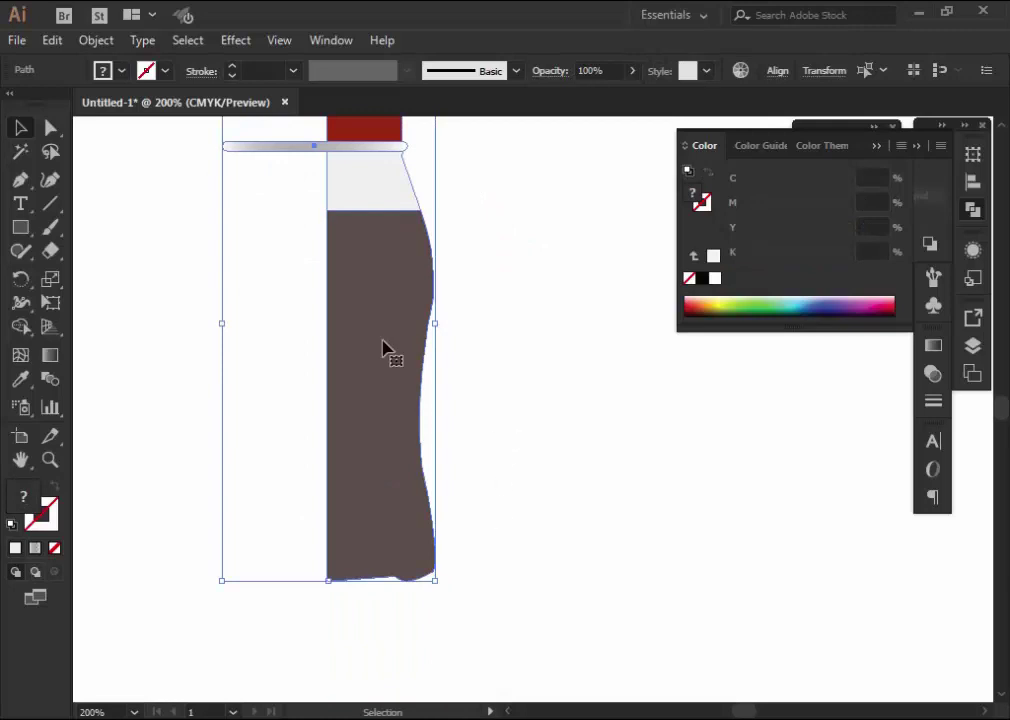
left_click_drag(383, 347, 441, 398)
left_click(153, 167)
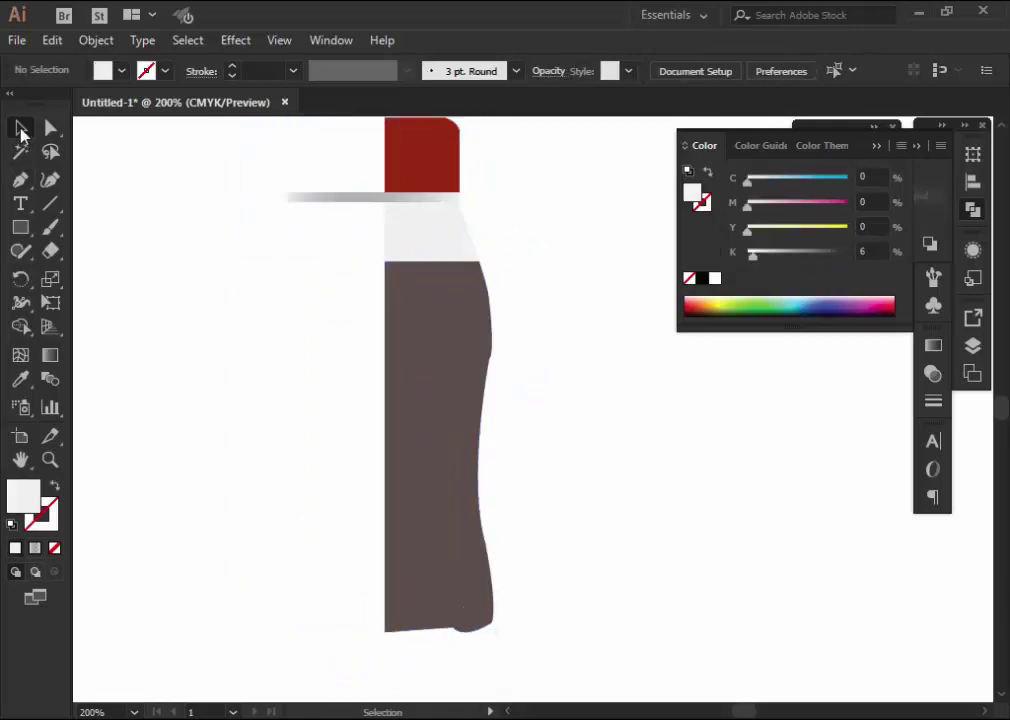
Draw a vertical line down the bottle's left edge with the Line Segment tool
left_click(50, 203)
left_click(390, 117)
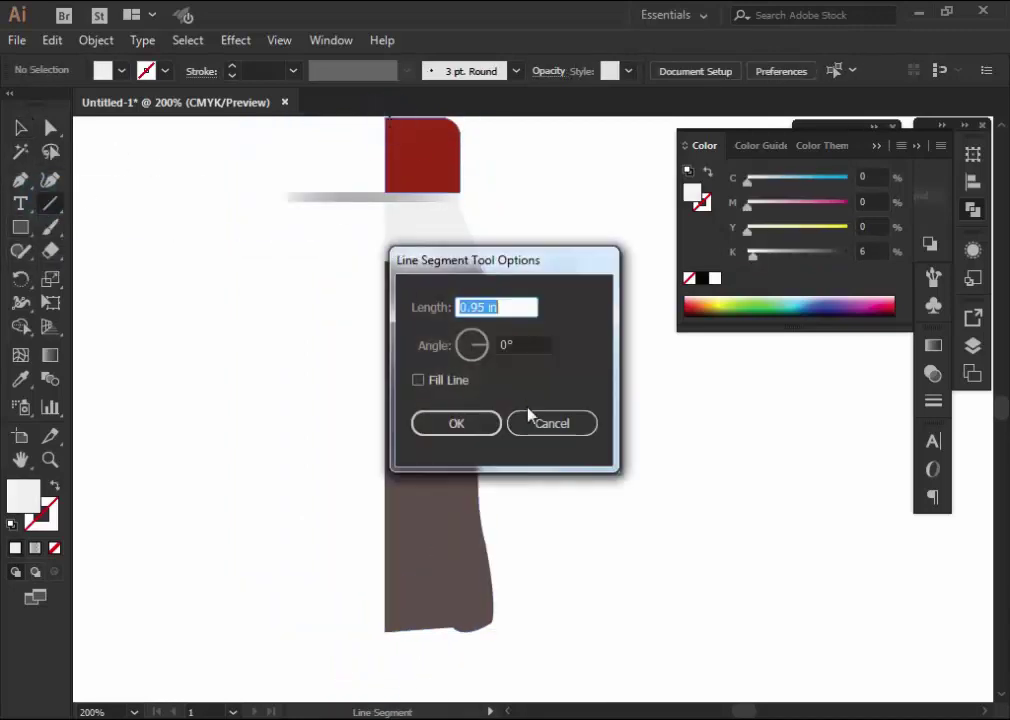
left_click(539, 433)
left_click_drag(393, 118, 390, 637)
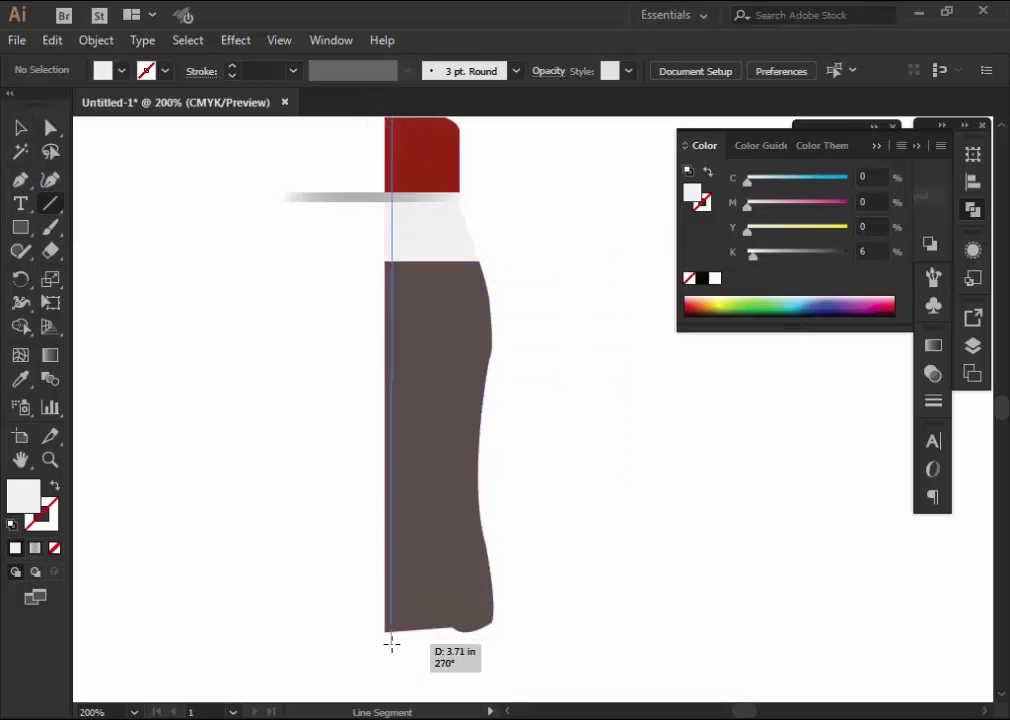
left_click_drag(385, 643, 390, 642)
Divide the bottle along the vertical line, ungroup, and delete the left sliver
left_click(17, 130)
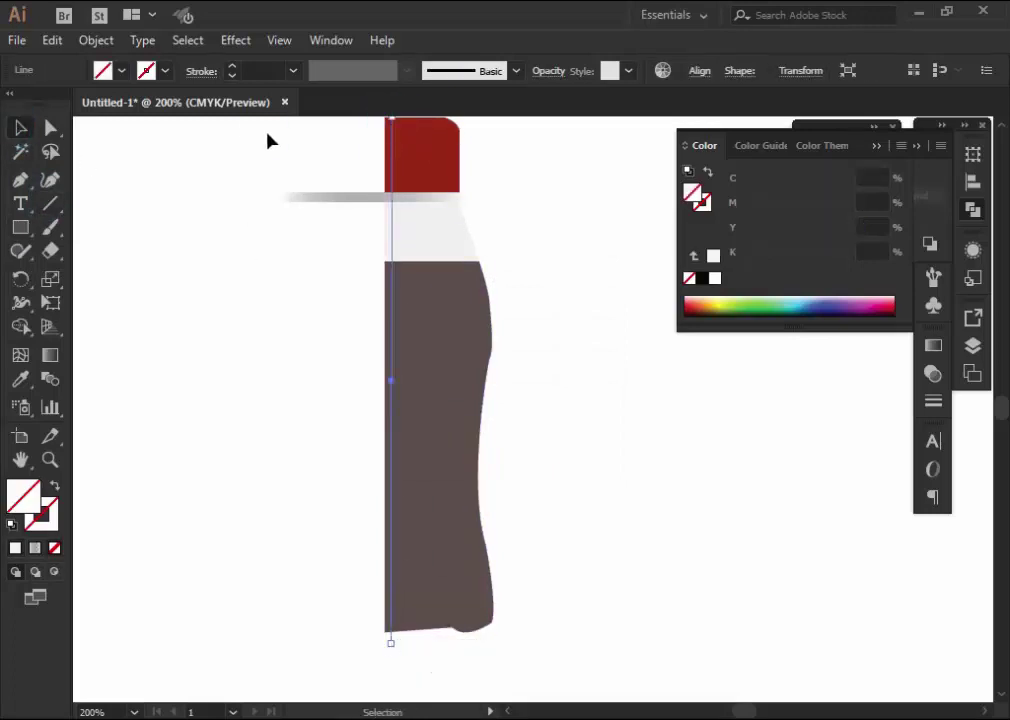
left_click_drag(268, 133, 548, 589)
left_click(973, 207)
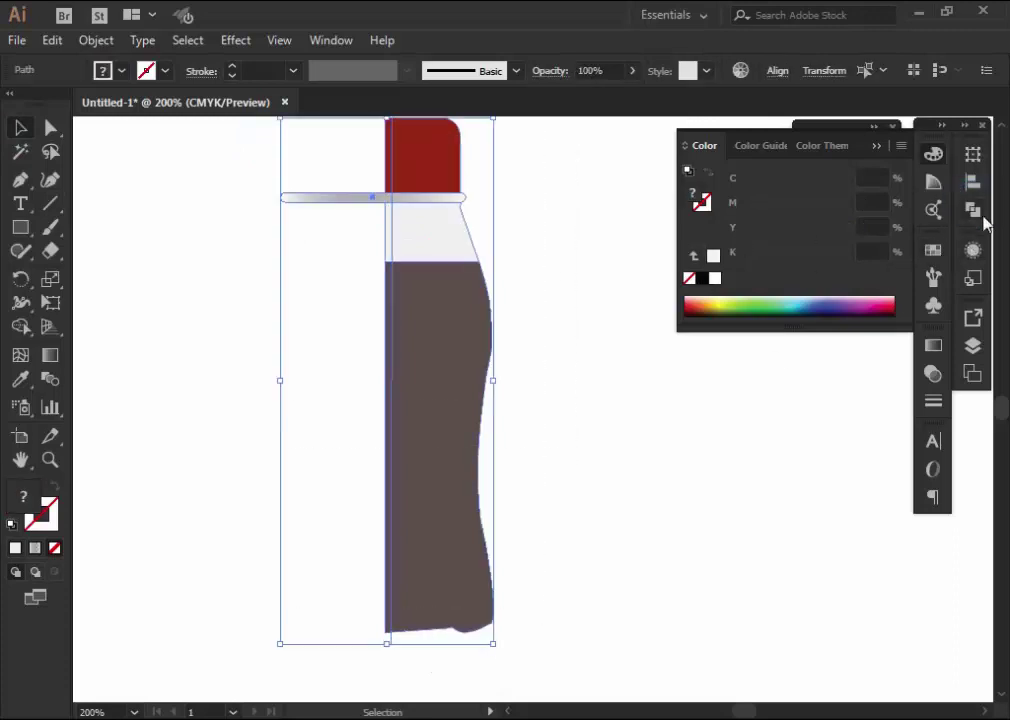
left_click(745, 243)
right_click(431, 180)
left_click(486, 321)
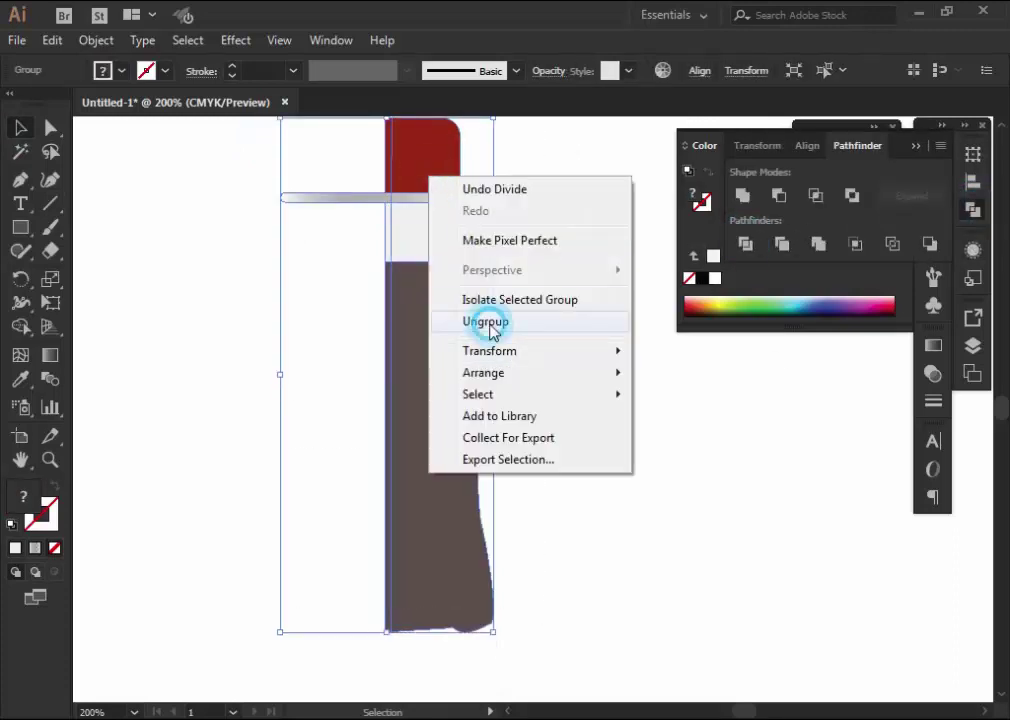
left_click_drag(341, 133, 386, 420)
key("Delete")
Group all the remaining bottle pieces together
left_click_drag(350, 145, 518, 541)
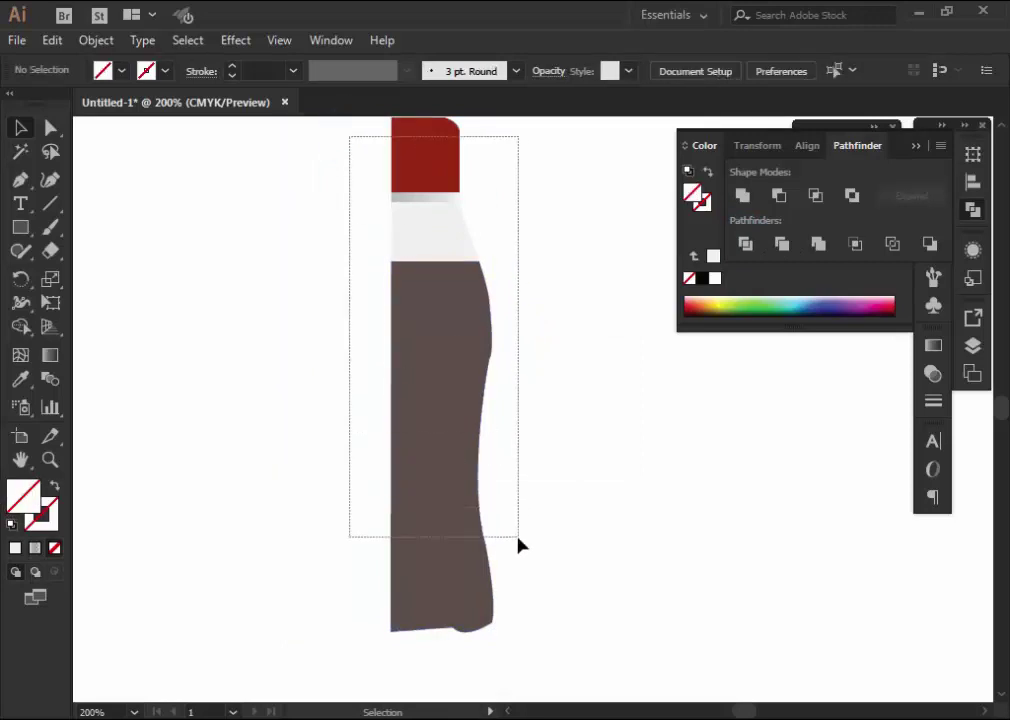
right_click(444, 309)
left_click(496, 432)
Apply Effect > 3D > Revolve to the grouped bottle profile with Preview on
left_click(622, 383)
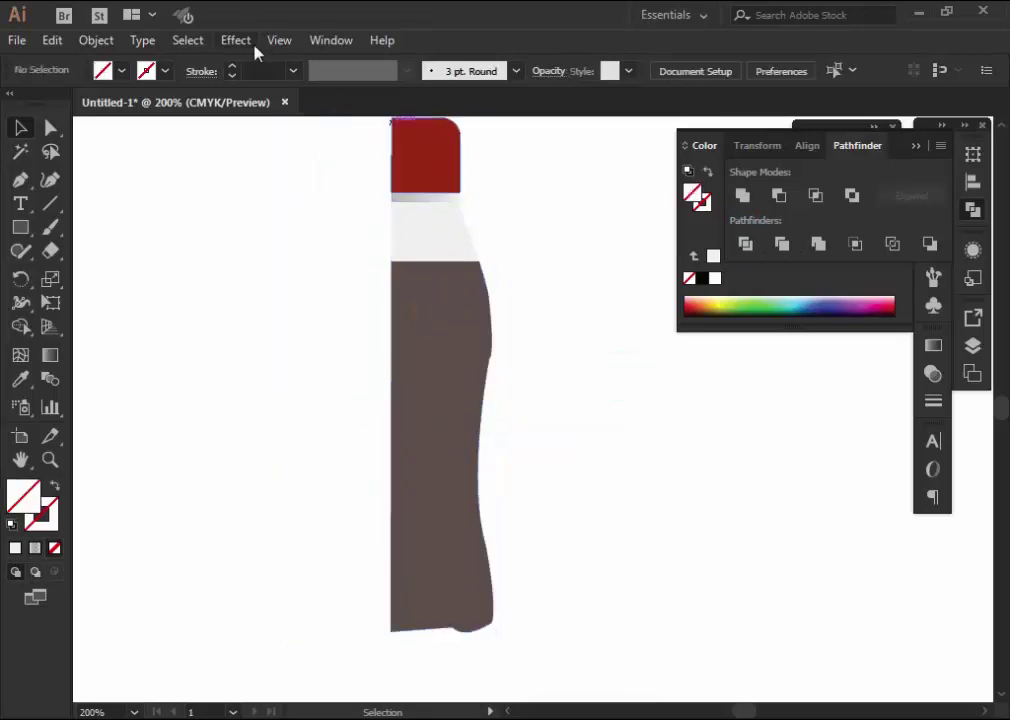
left_click(444, 198)
left_click(236, 40)
mouse_move(300, 152)
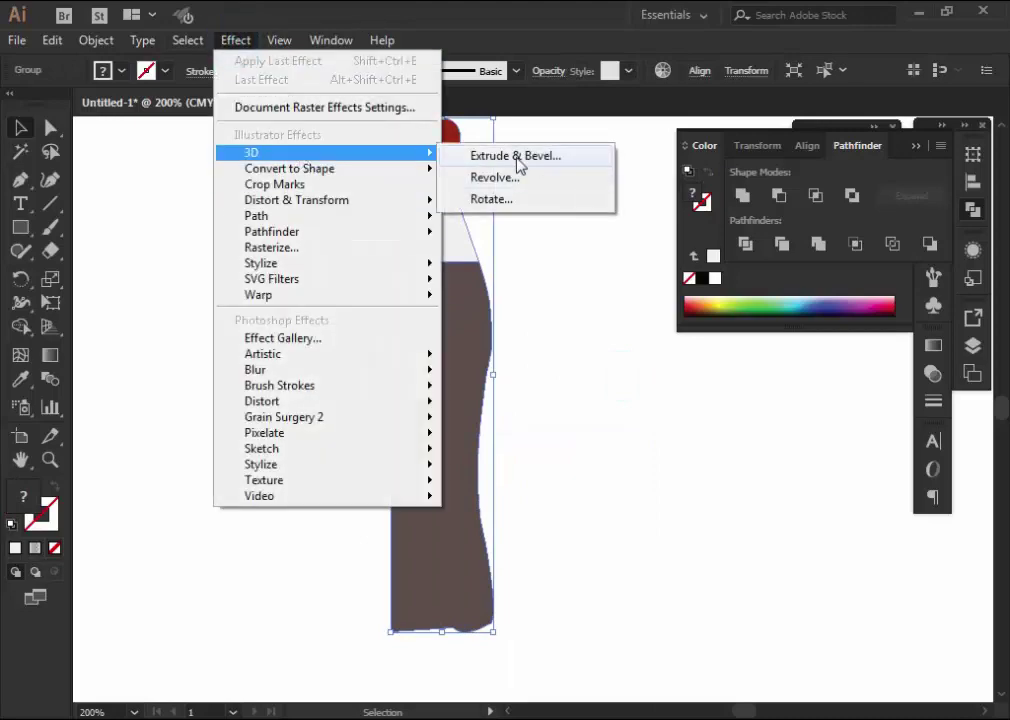
left_click(495, 176)
left_click(531, 447)
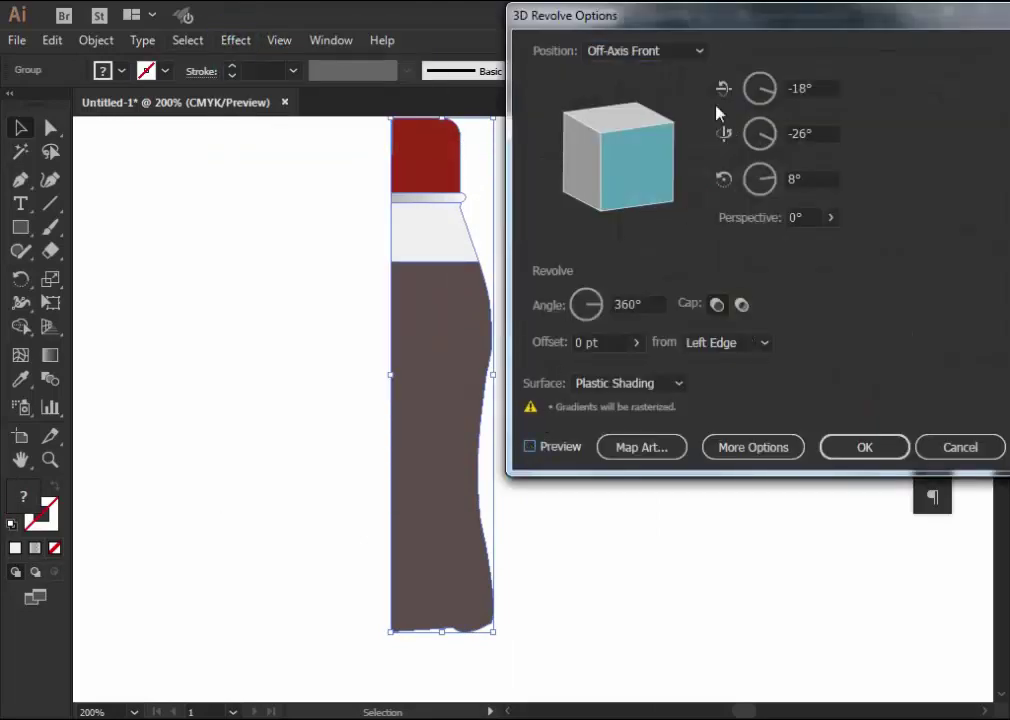
left_click_drag(721, 12, 724, 107)
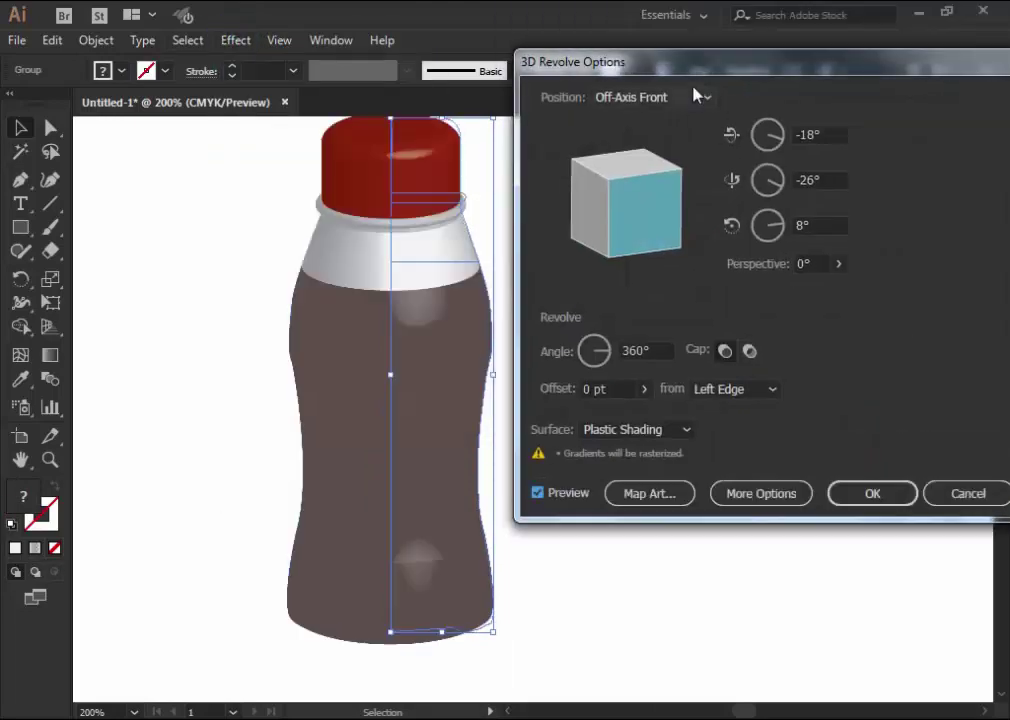
In Map Art, assign New Symbol to bottle body surface 16 of 23
left_click(684, 530)
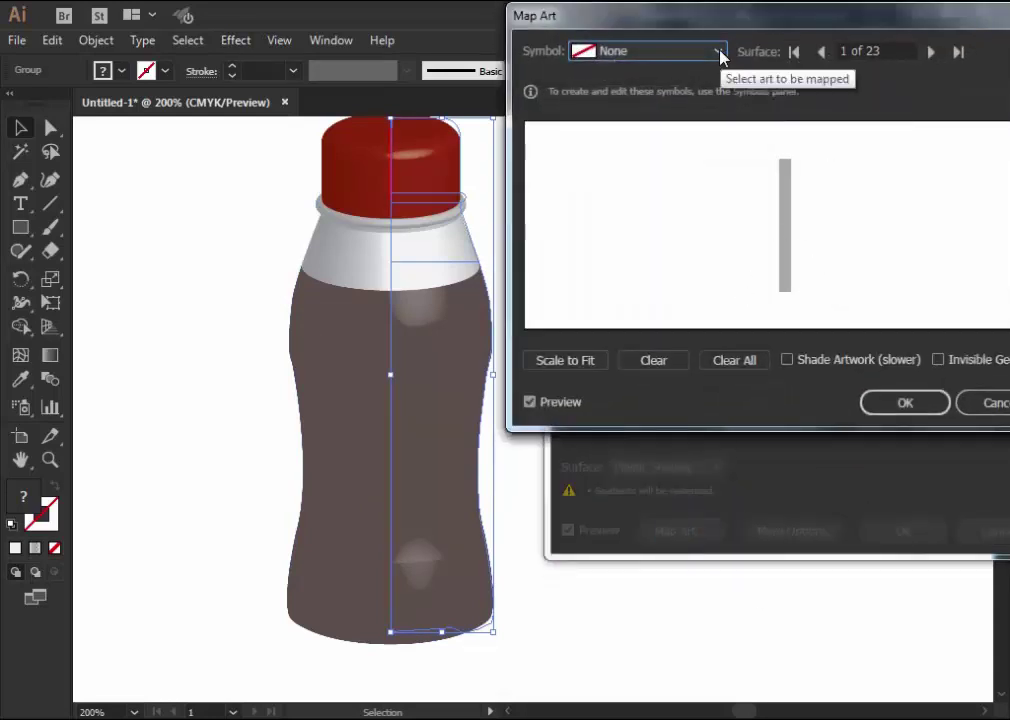
left_click(719, 53)
left_click(656, 203)
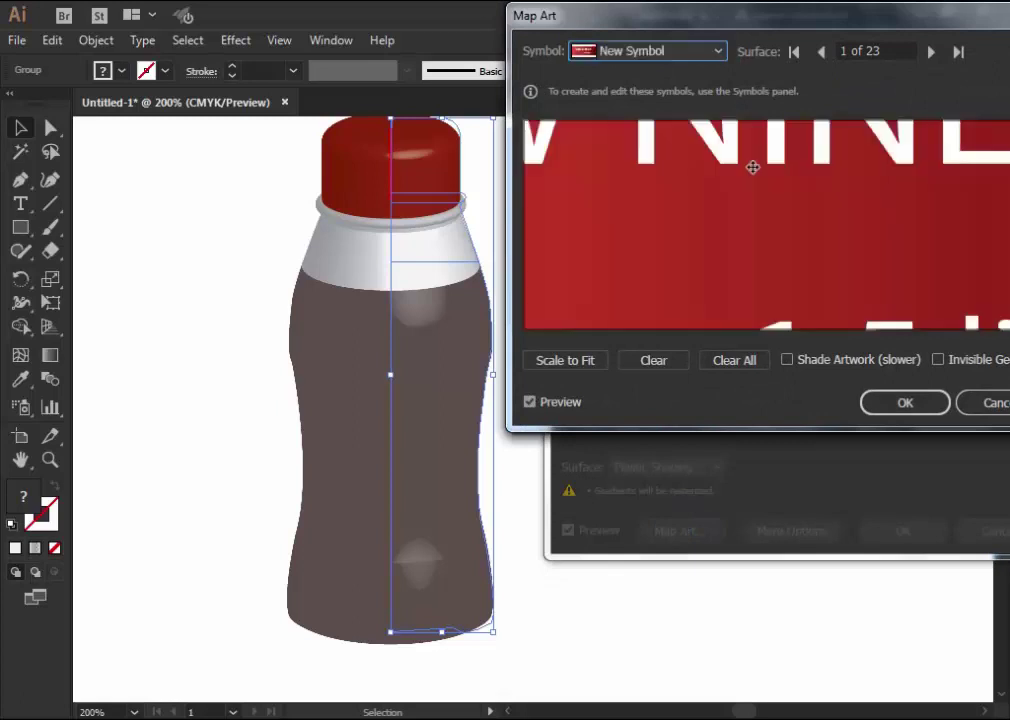
left_click(958, 51)
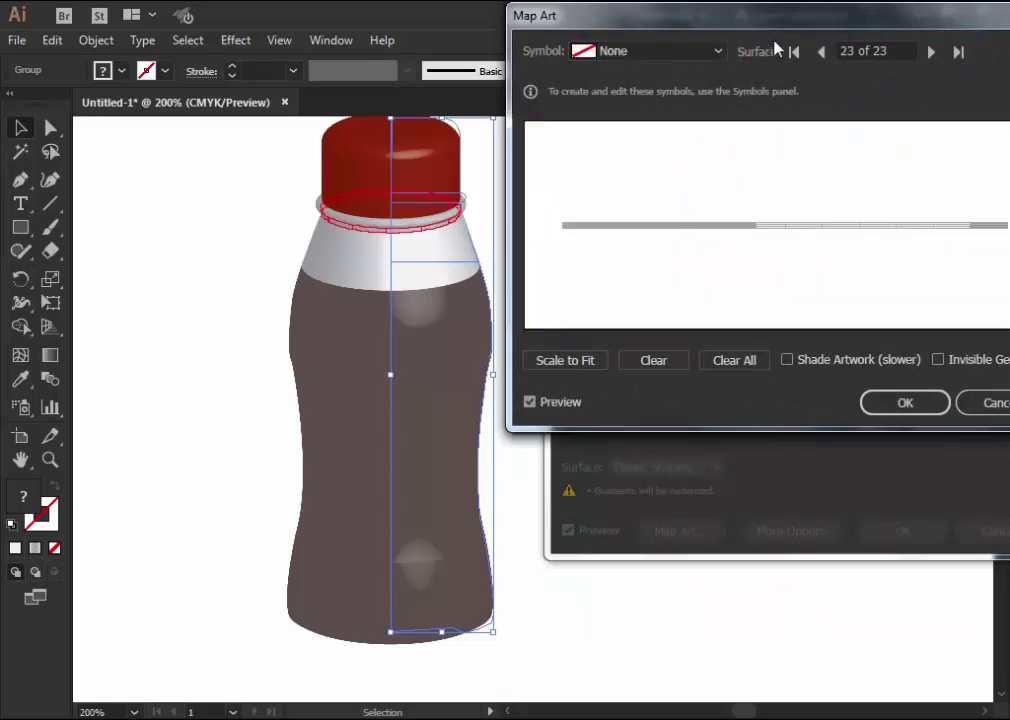
left_click(821, 51)
left_click(821, 51)
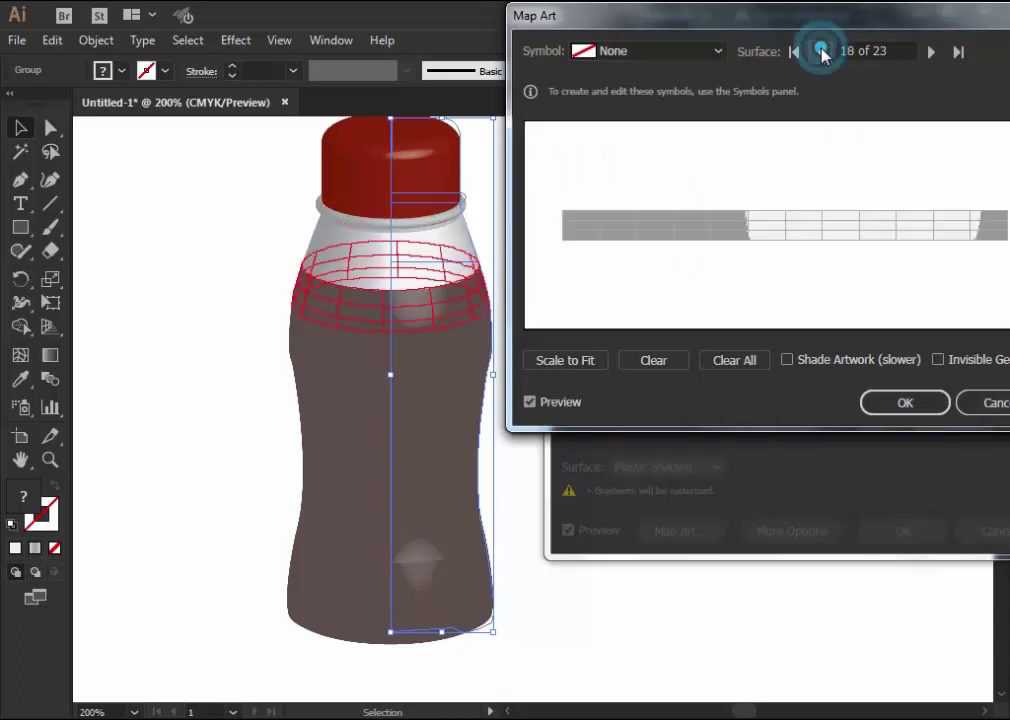
left_click(821, 51)
left_click(716, 51)
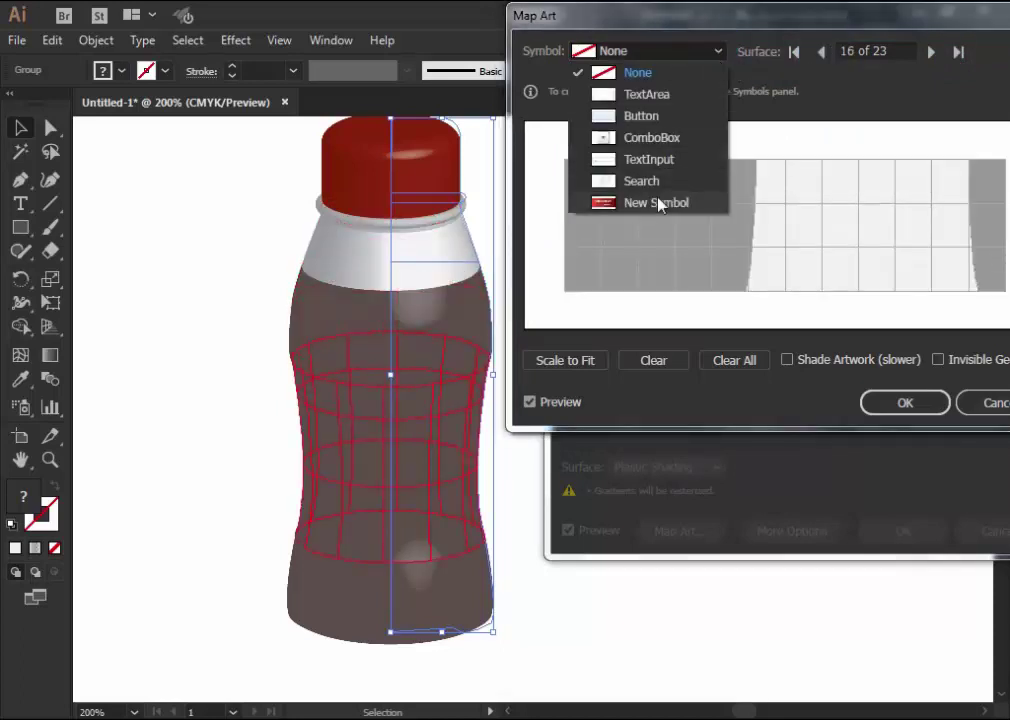
left_click(658, 203)
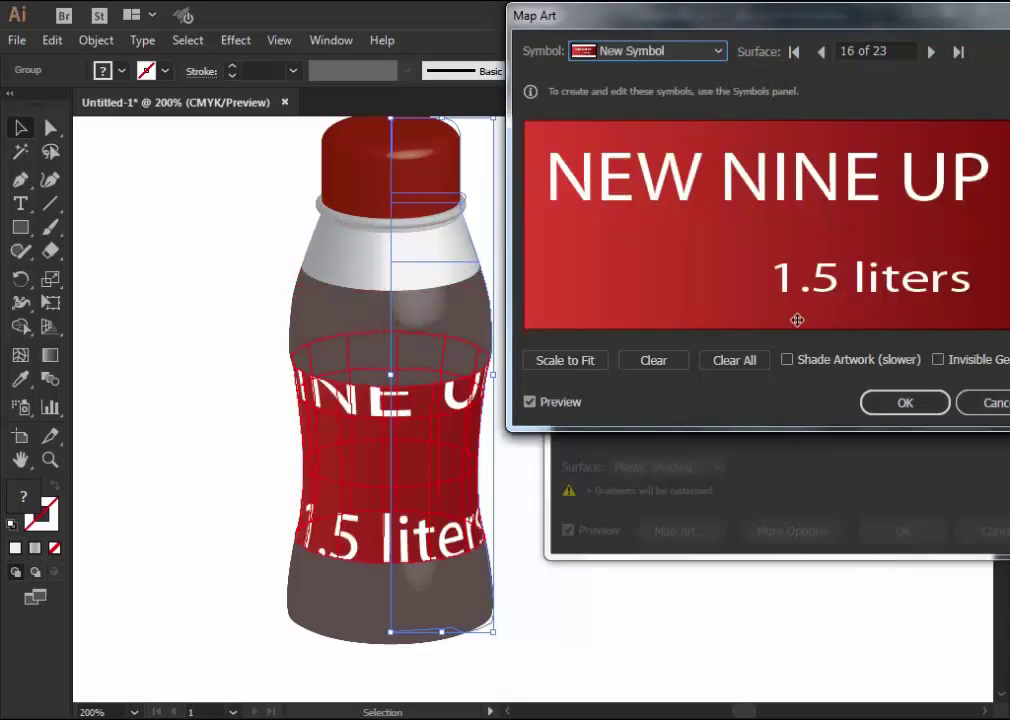
Position, enlarge and narrow the label on the body surface, then confirm
left_click_drag(869, 19, 703, 36)
left_click_drag(602, 282, 799, 288)
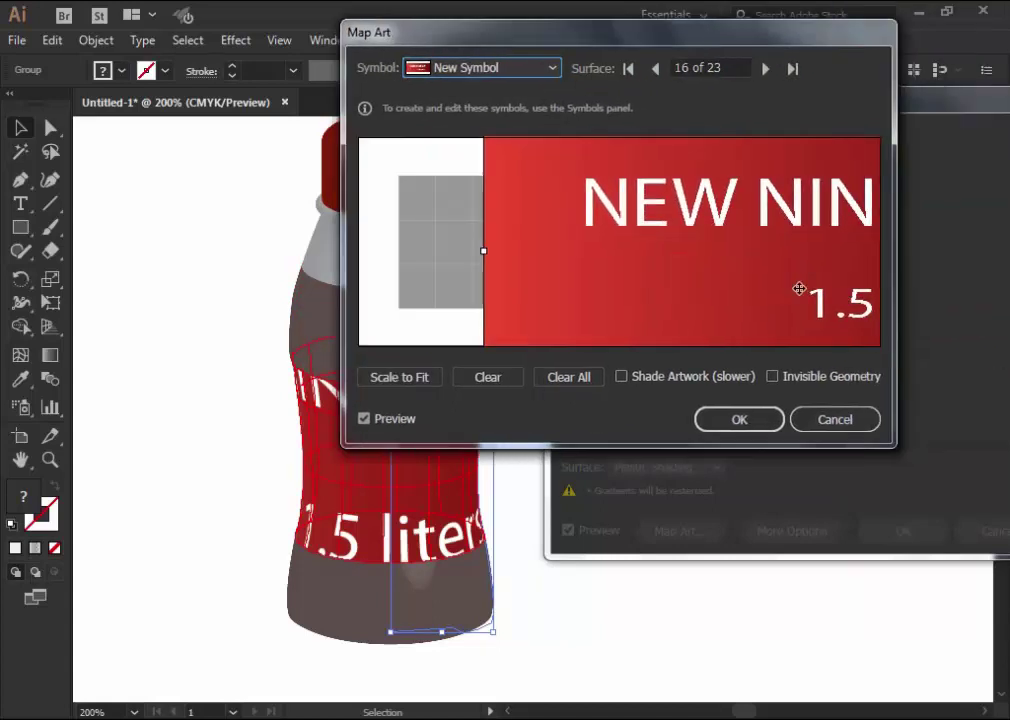
left_click_drag(579, 224, 555, 304)
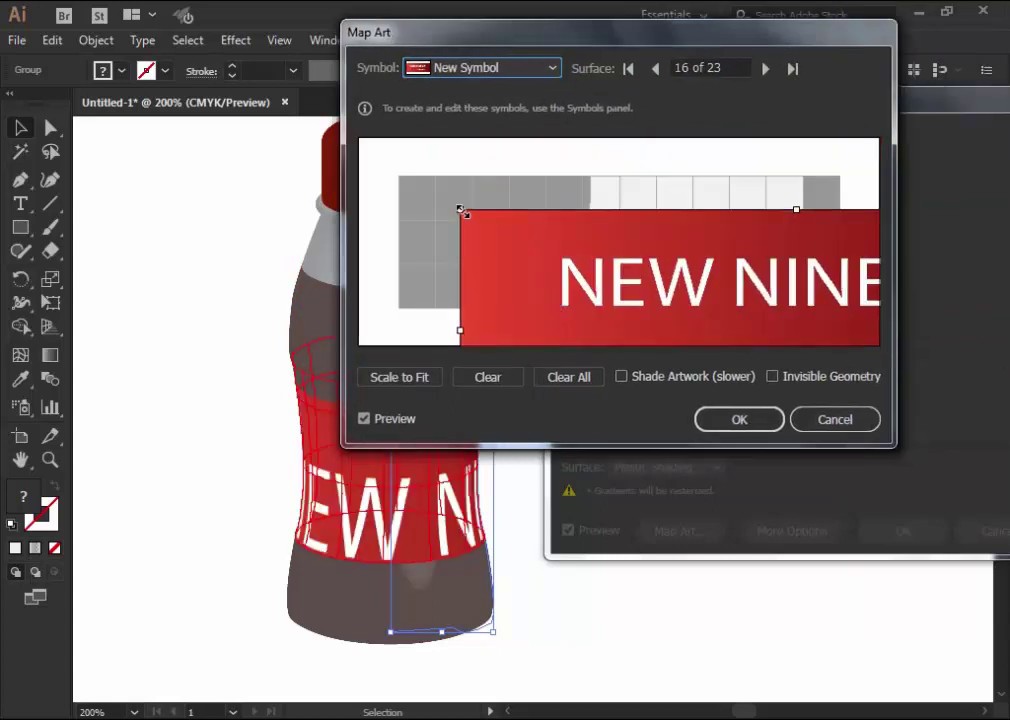
mouse_move(461, 211)
left_mouse_down()
mouse_move(545, 171)
mouse_move(755, 242)
left_mouse_up()
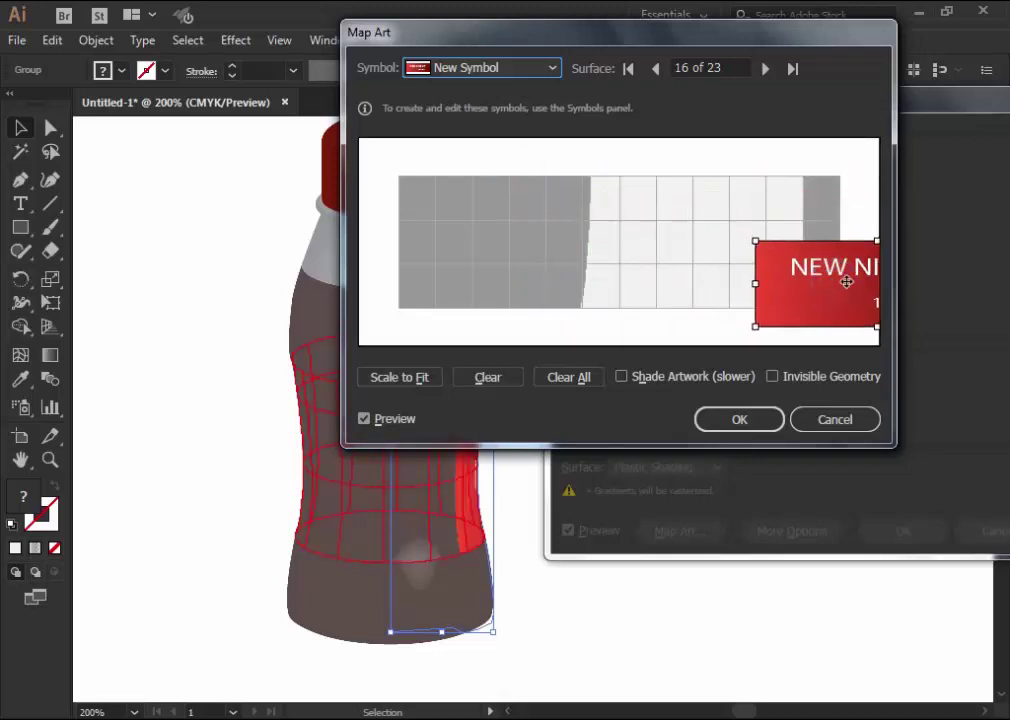
mouse_move(845, 295)
left_mouse_down()
mouse_move(642, 239)
mouse_move(669, 262)
left_mouse_up()
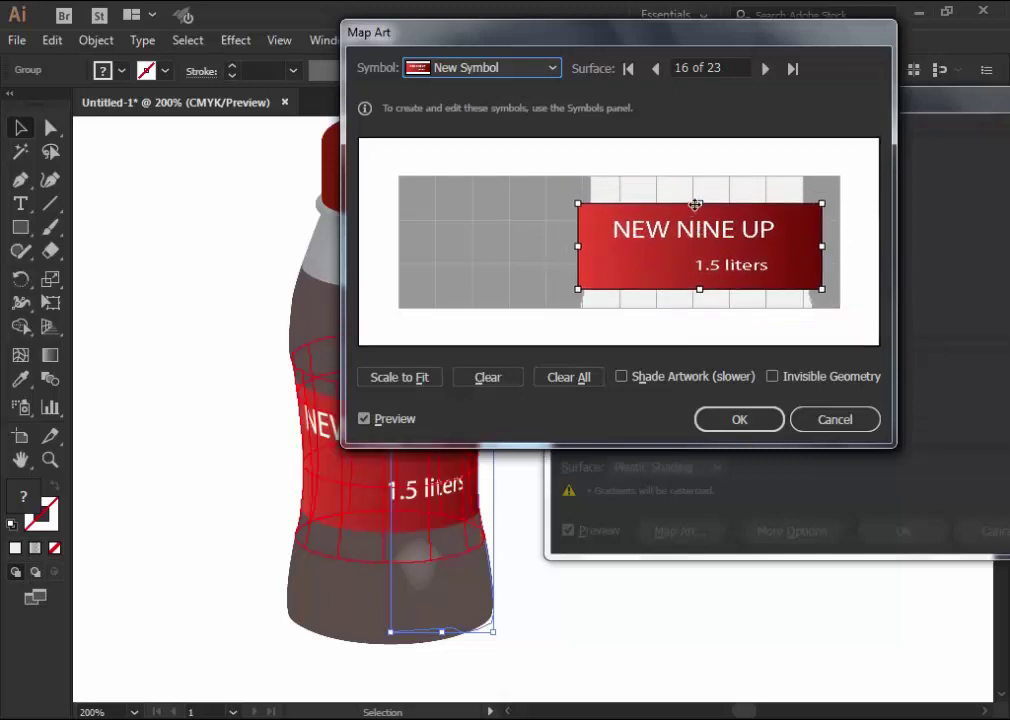
left_click_drag(698, 201, 698, 177)
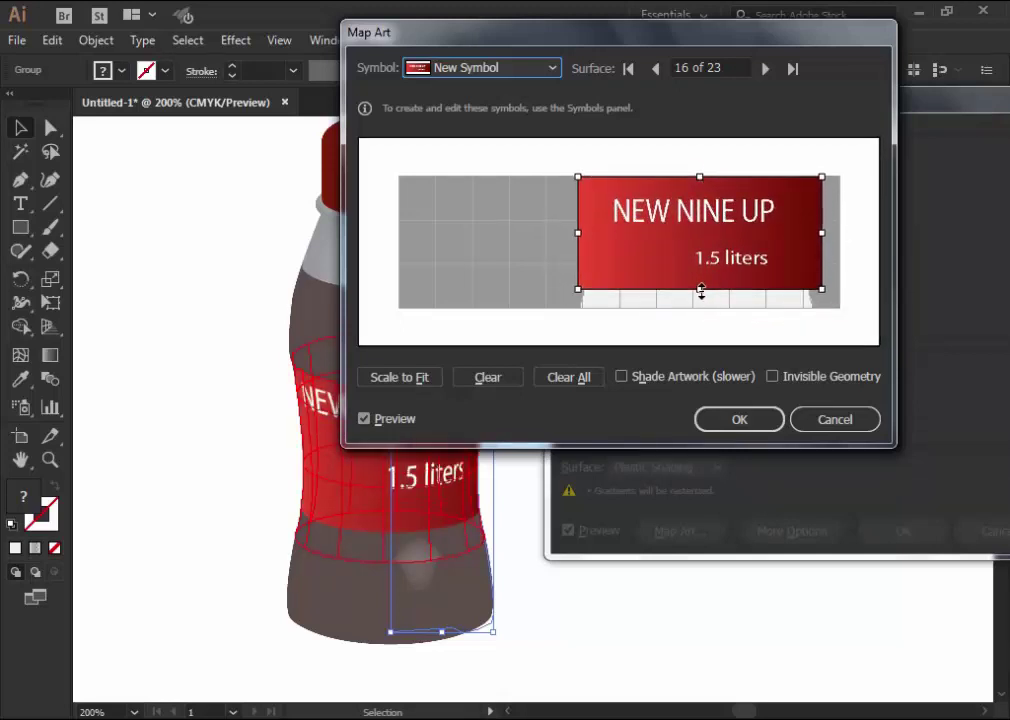
left_click_drag(699, 290, 699, 309)
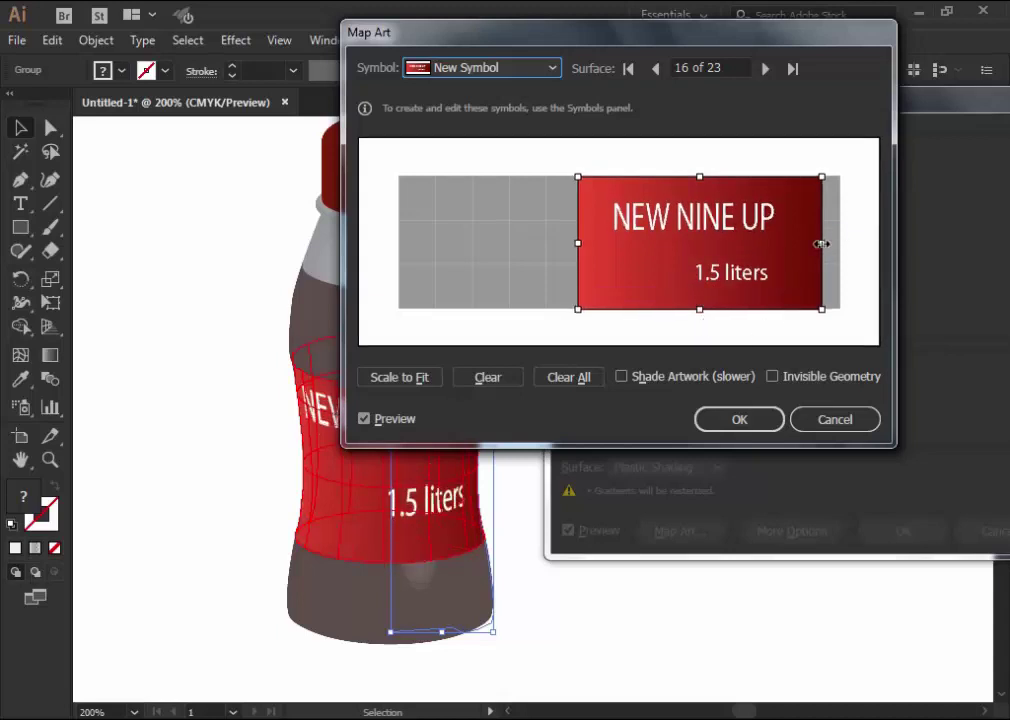
left_click_drag(821, 244, 809, 245)
left_click_drag(578, 243, 580, 243)
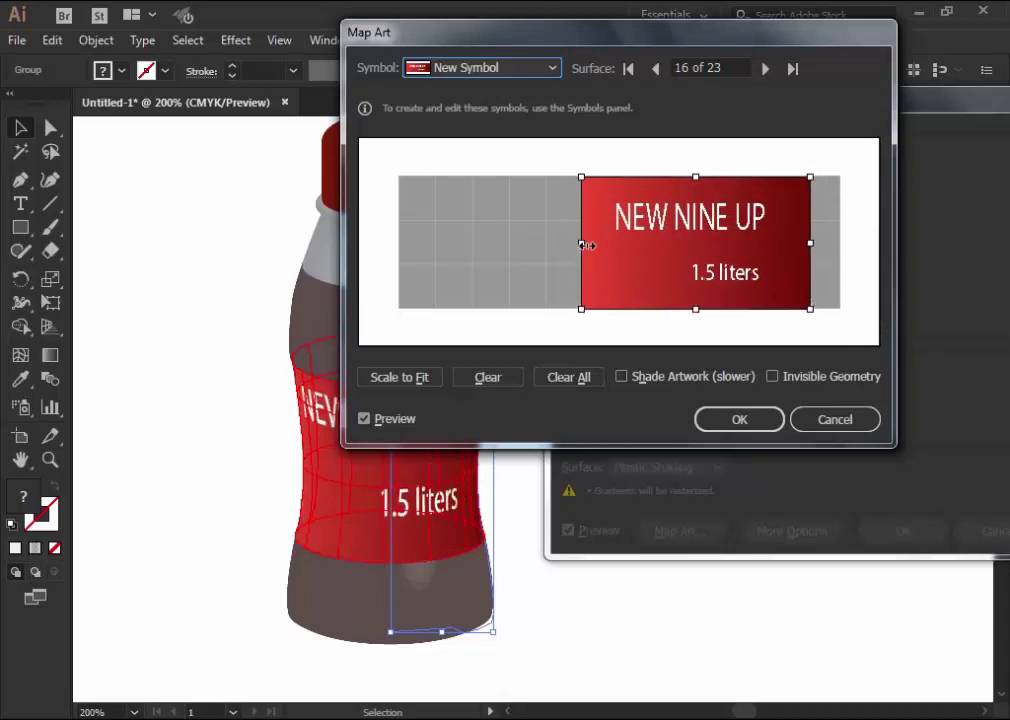
left_click(737, 421)
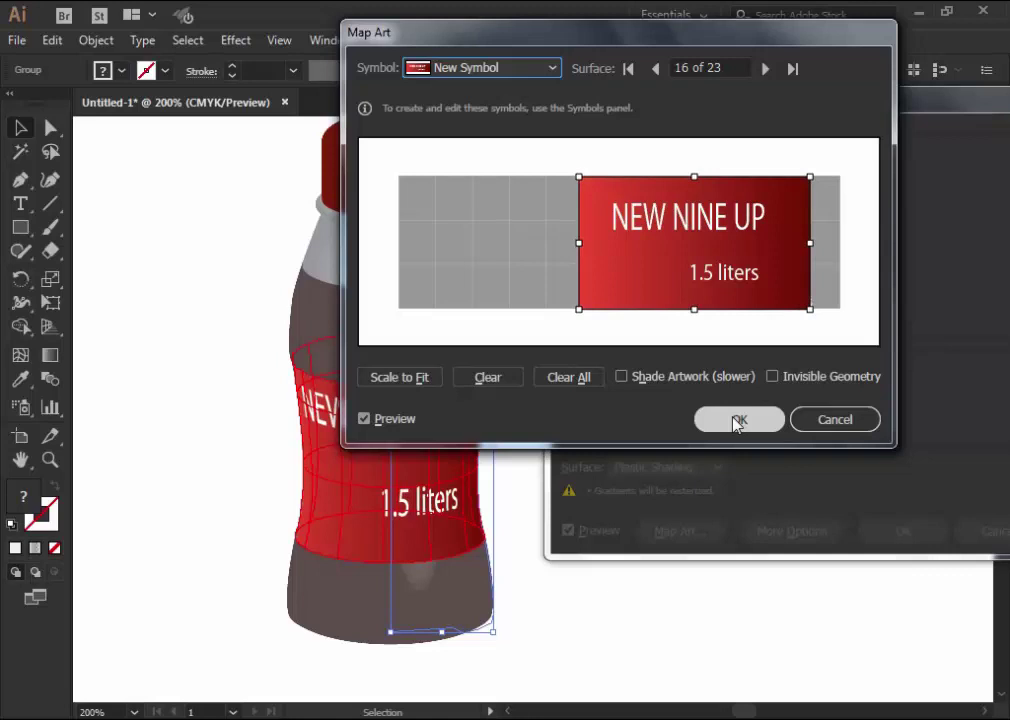
Set 69% ambient light and 70% highlight size, preserve spot colours, and apply
left_click(793, 531)
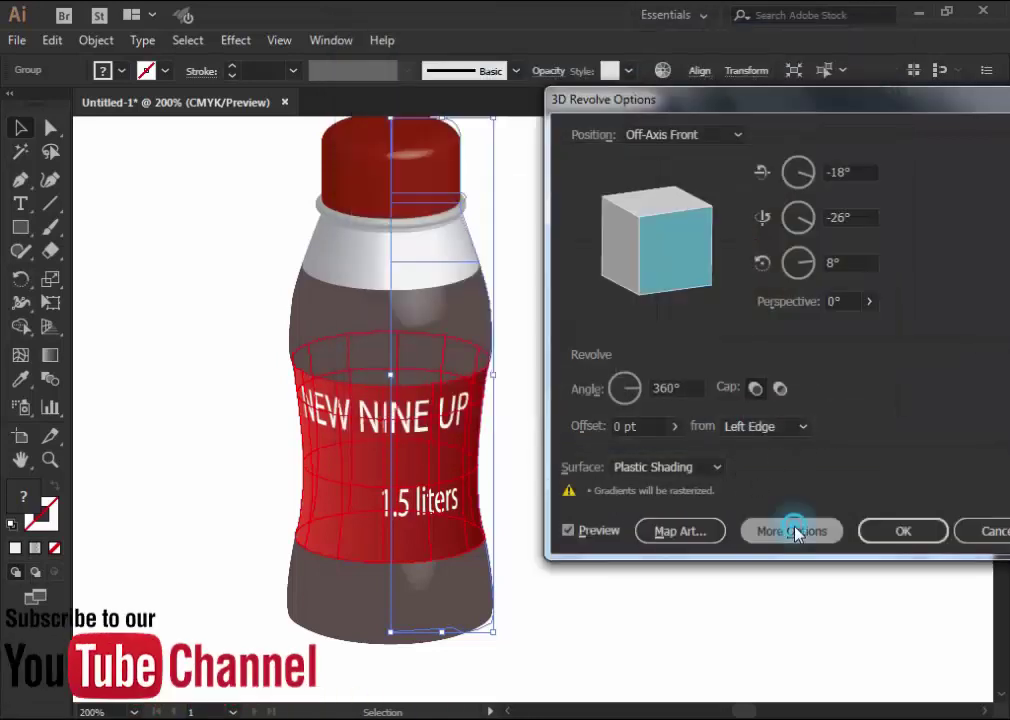
left_click(820, 558)
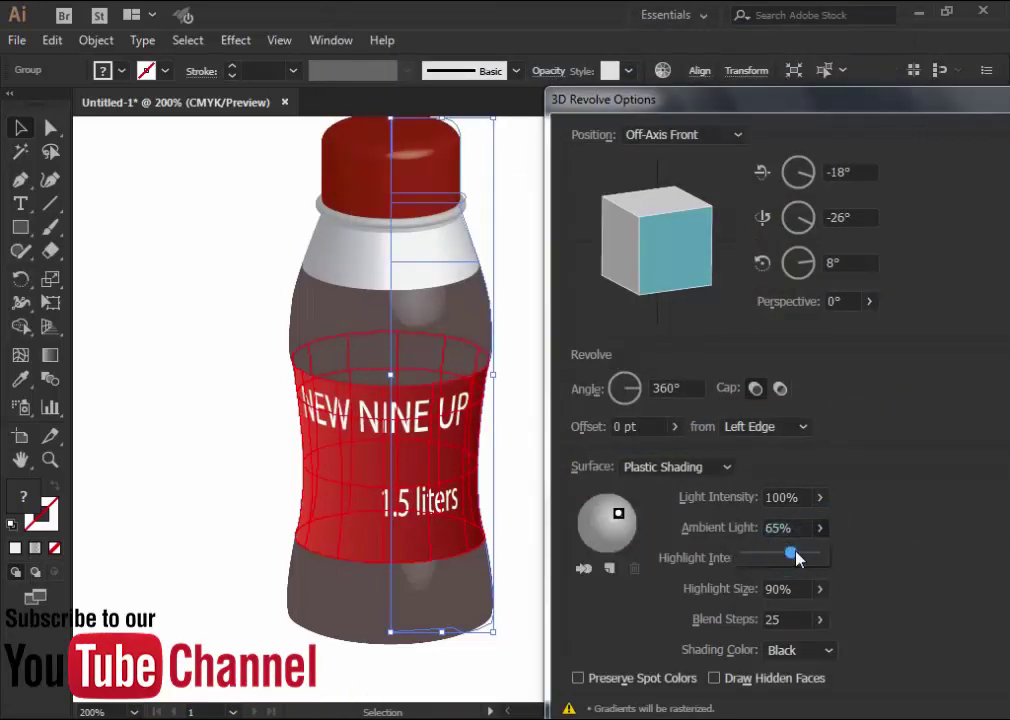
left_click_drag(797, 558, 790, 588)
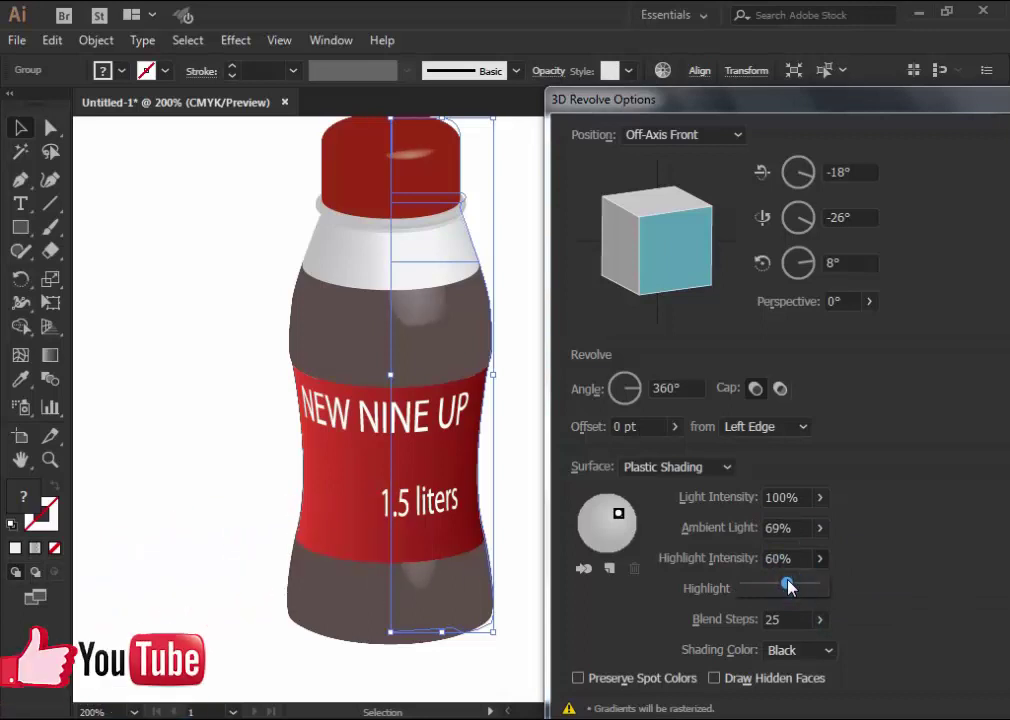
left_click(820, 619)
left_click_drag(805, 612, 793, 619)
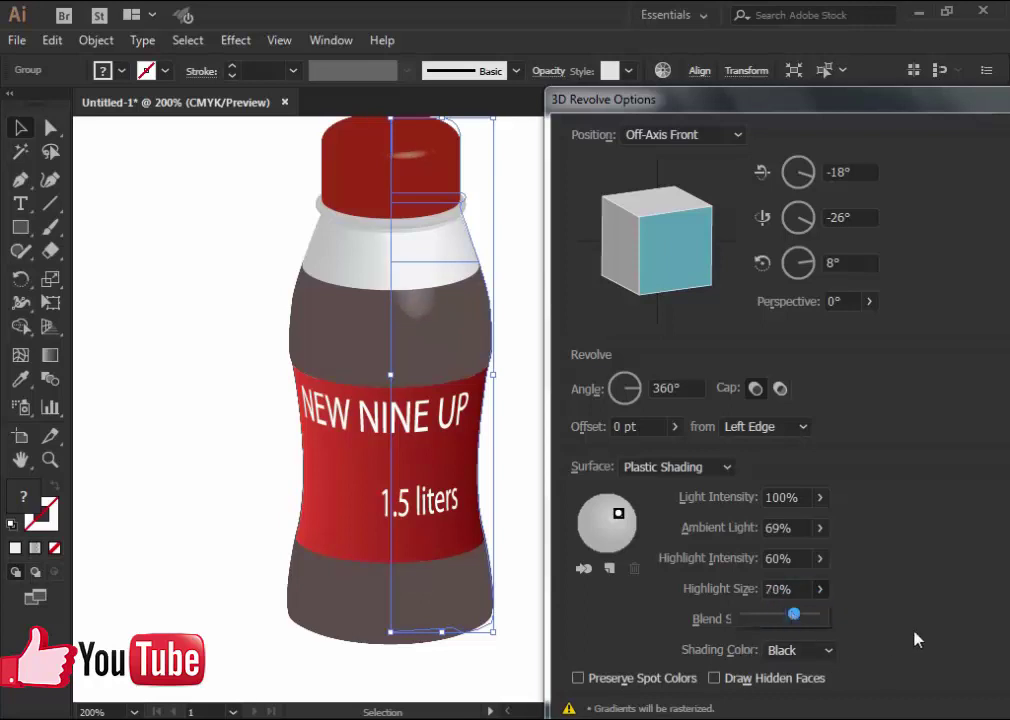
left_click(577, 678)
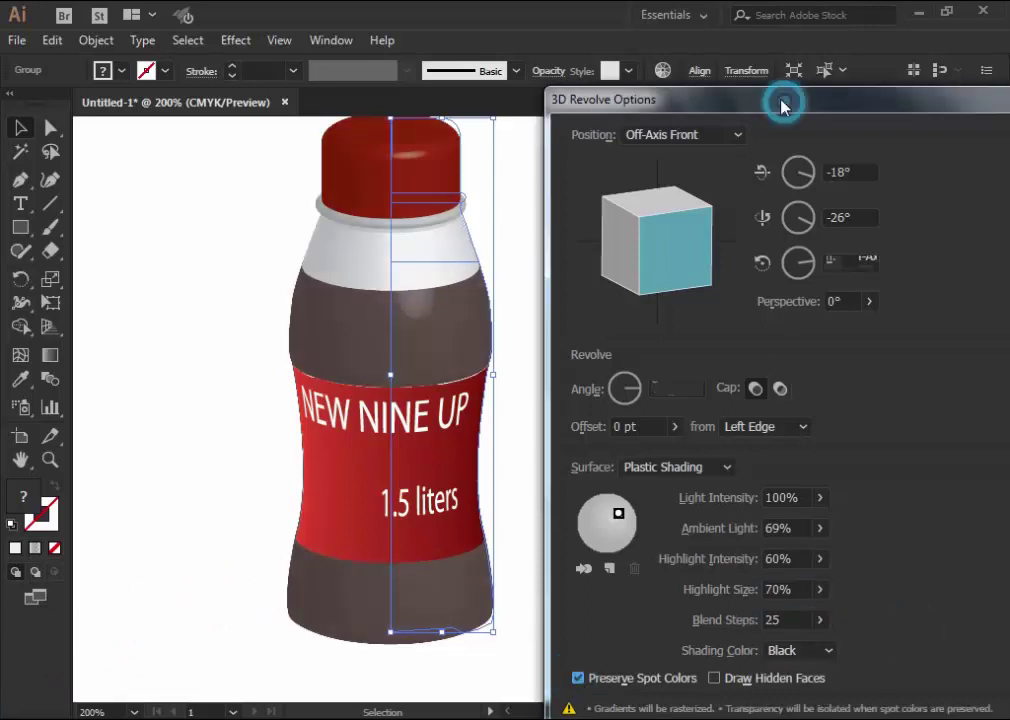
left_click_drag(783, 106, 712, 39)
left_click(828, 684)
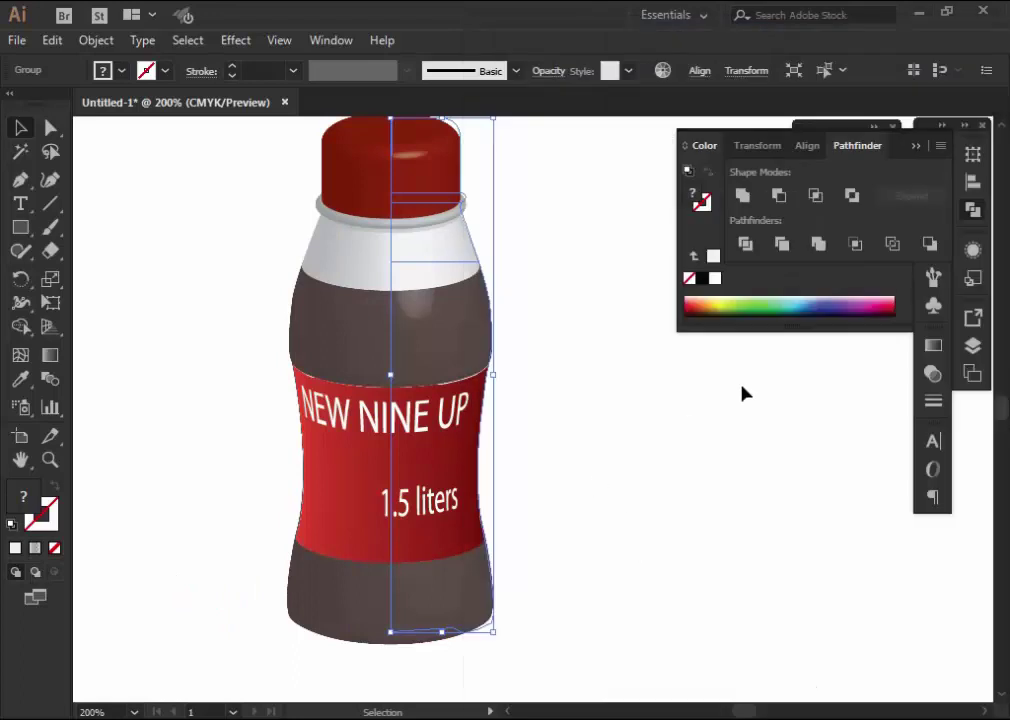
Reselect the bottle group, briefly toggling the colour and character panels
left_click(931, 151)
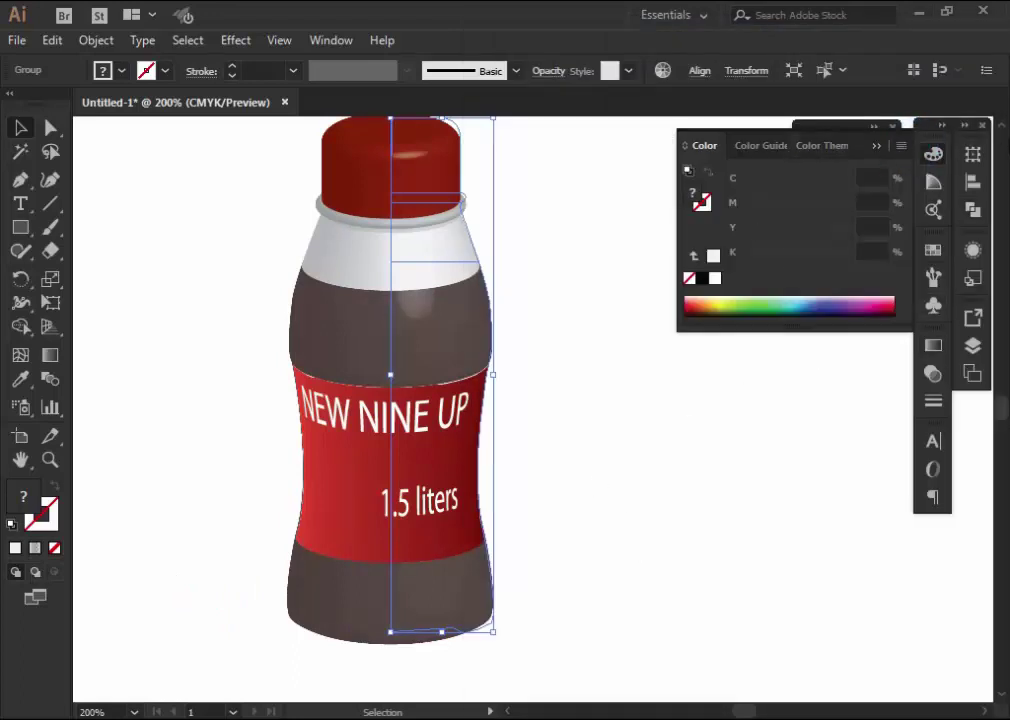
left_click(549, 322)
left_click(442, 327)
left_click(877, 148)
left_click(929, 439)
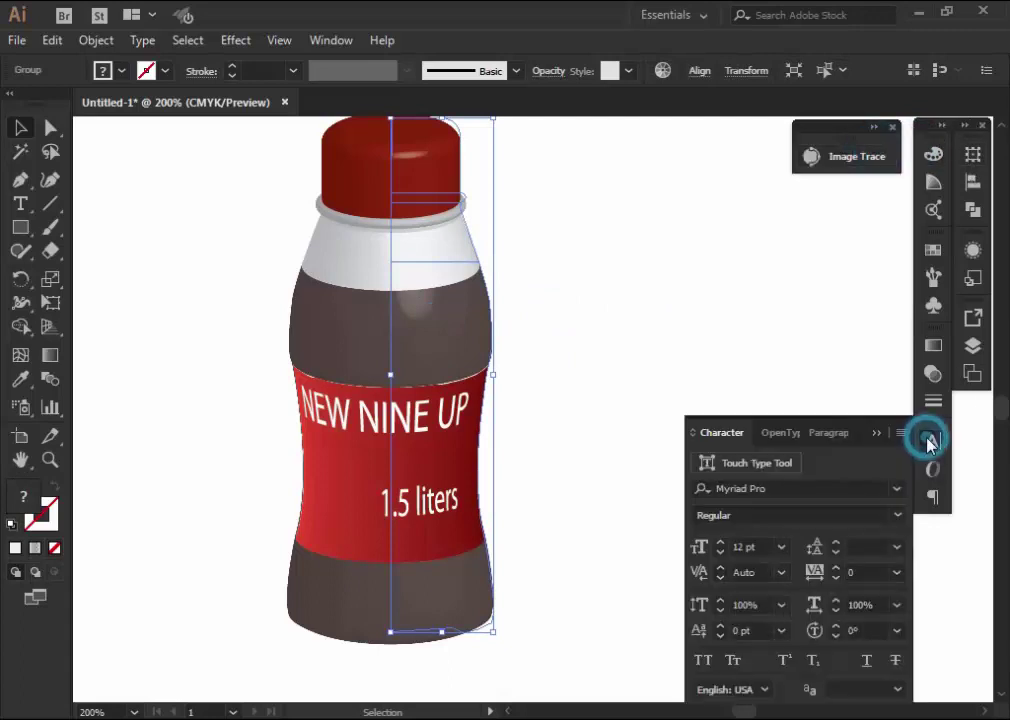
left_click(929, 439)
Undo the applied revolve and reopen 3D Revolve settings with Preview on
key("ctrl+z")
left_click(236, 40)
mouse_move(251, 152)
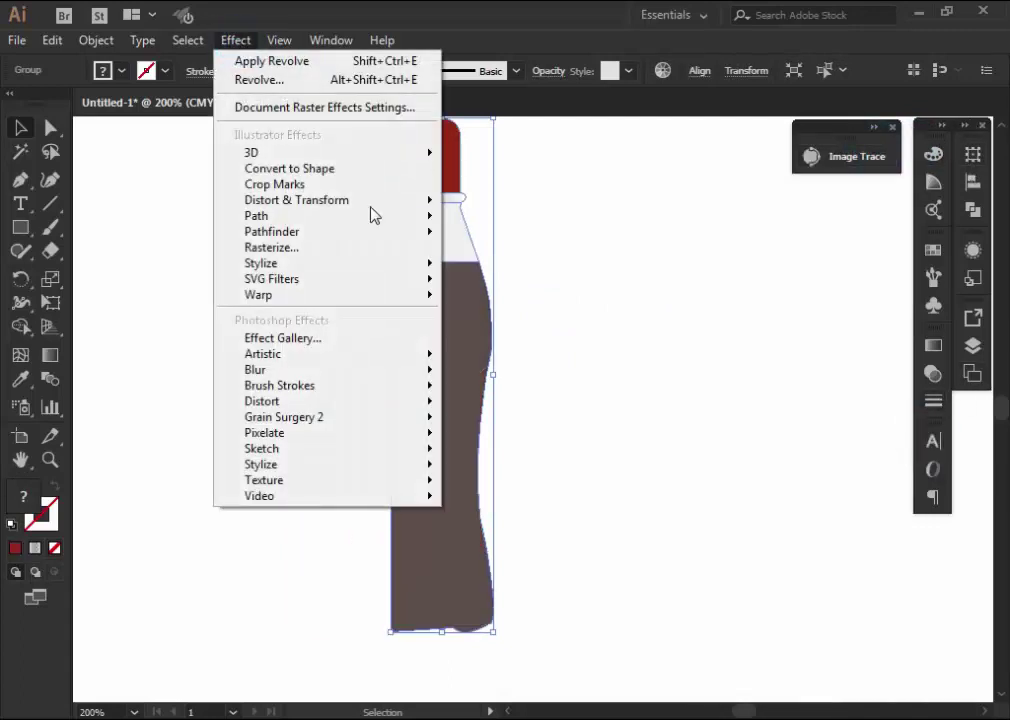
left_click(495, 177)
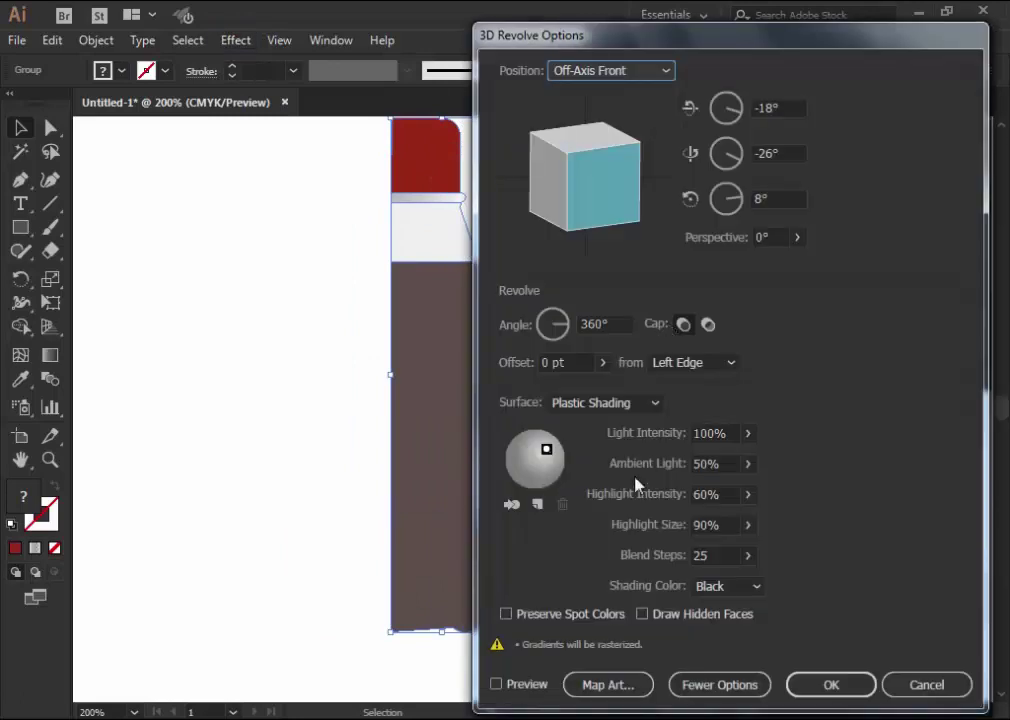
left_click(496, 685)
In Map Art, choose New Symbol for bottle body surface 16 of 23
left_click(585, 684)
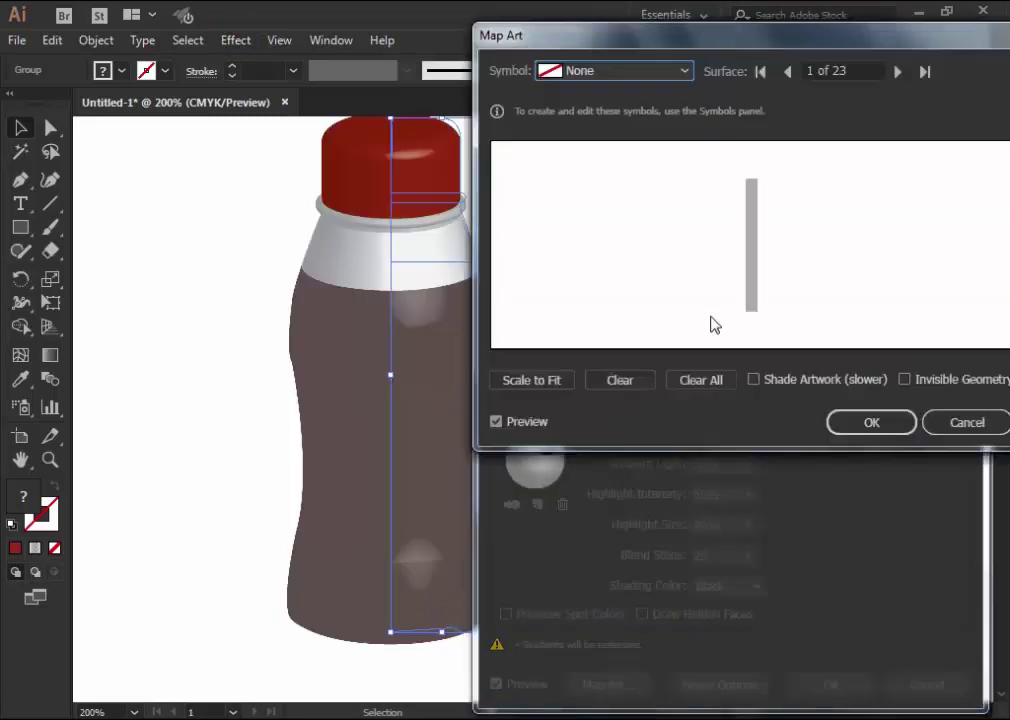
left_click(670, 78)
left_click(620, 221)
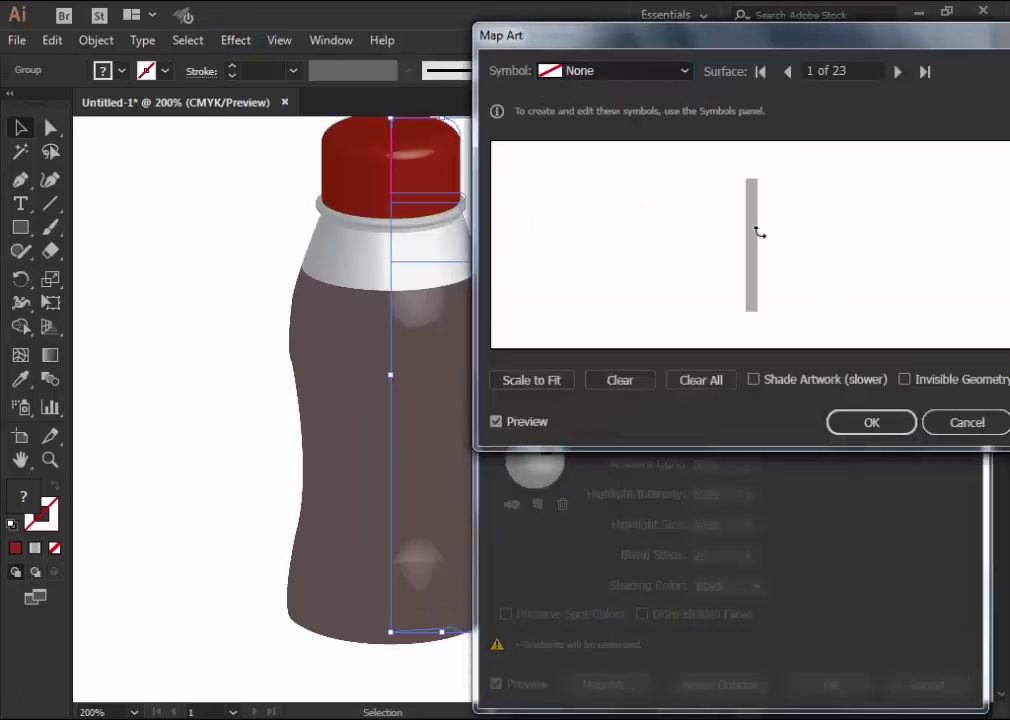
left_click(789, 74)
left_click(789, 74)
left_click(789, 74)
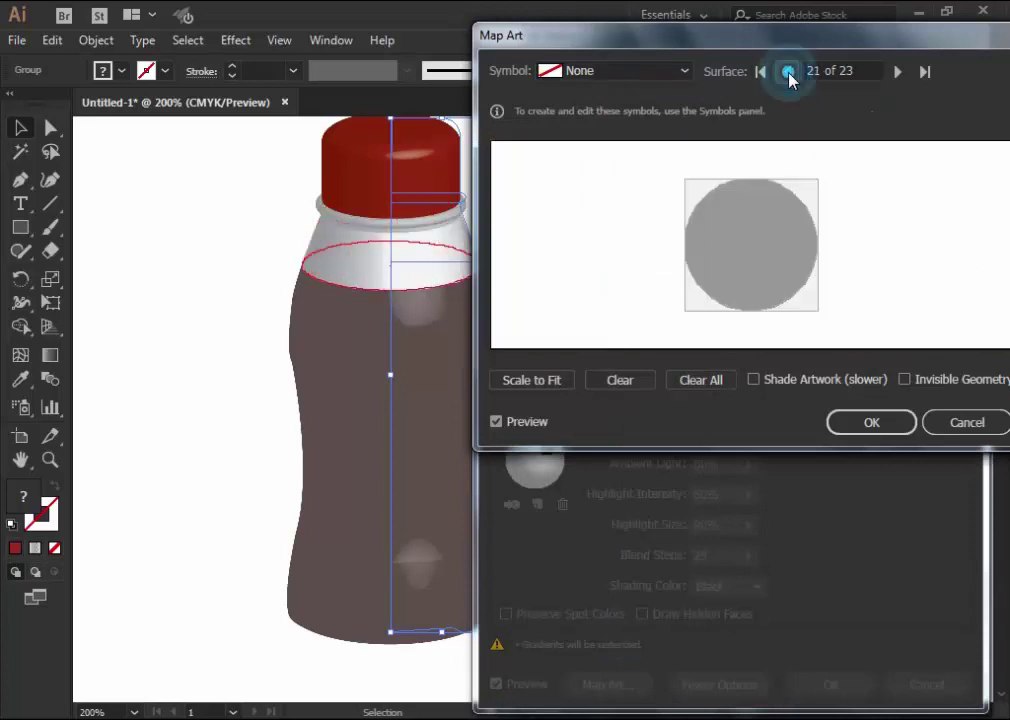
left_click(789, 74)
left_click(789, 74)
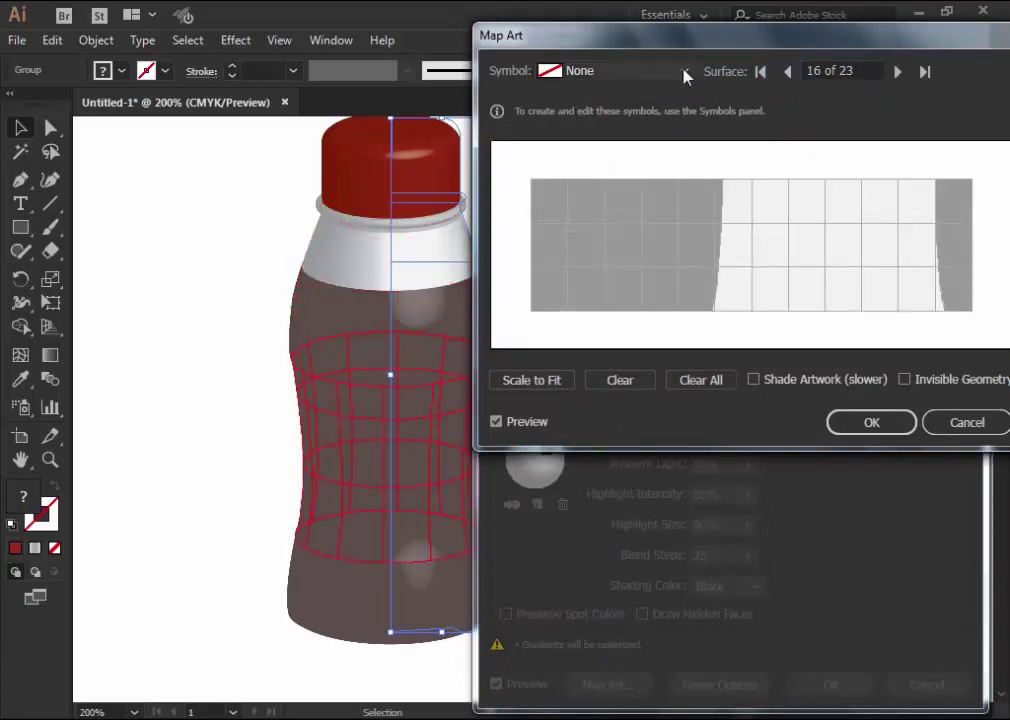
left_click(590, 71)
left_click(648, 240)
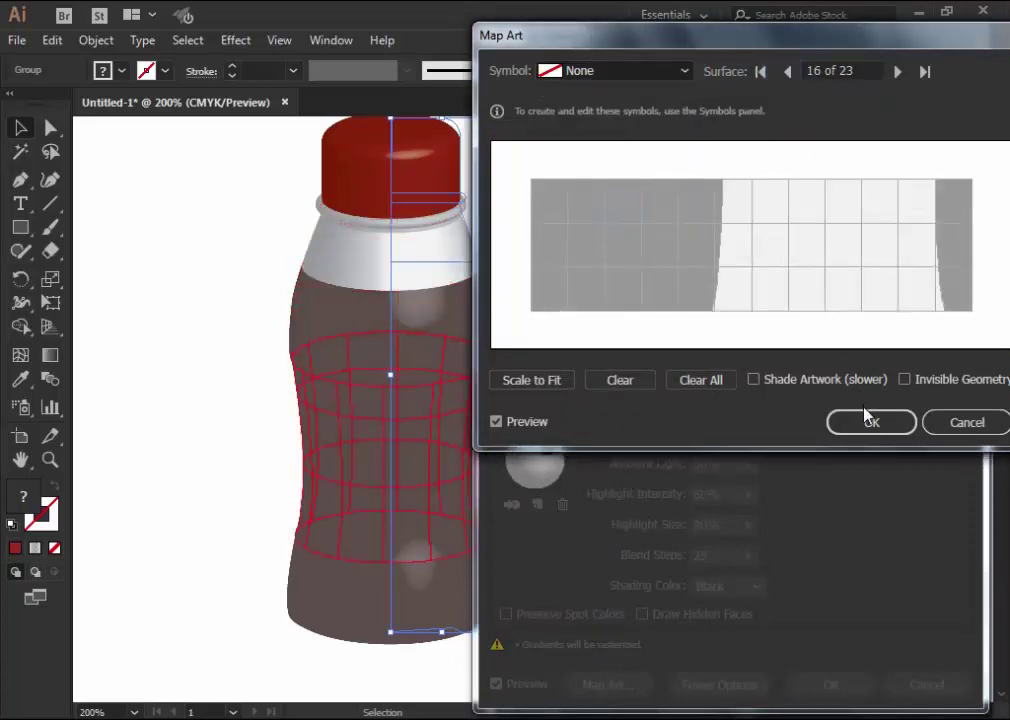
key("Down")
Reposition, rescale, narrow and heighten the label so NEW NINE UP fits, then confirm
left_click_drag(676, 230, 730, 250)
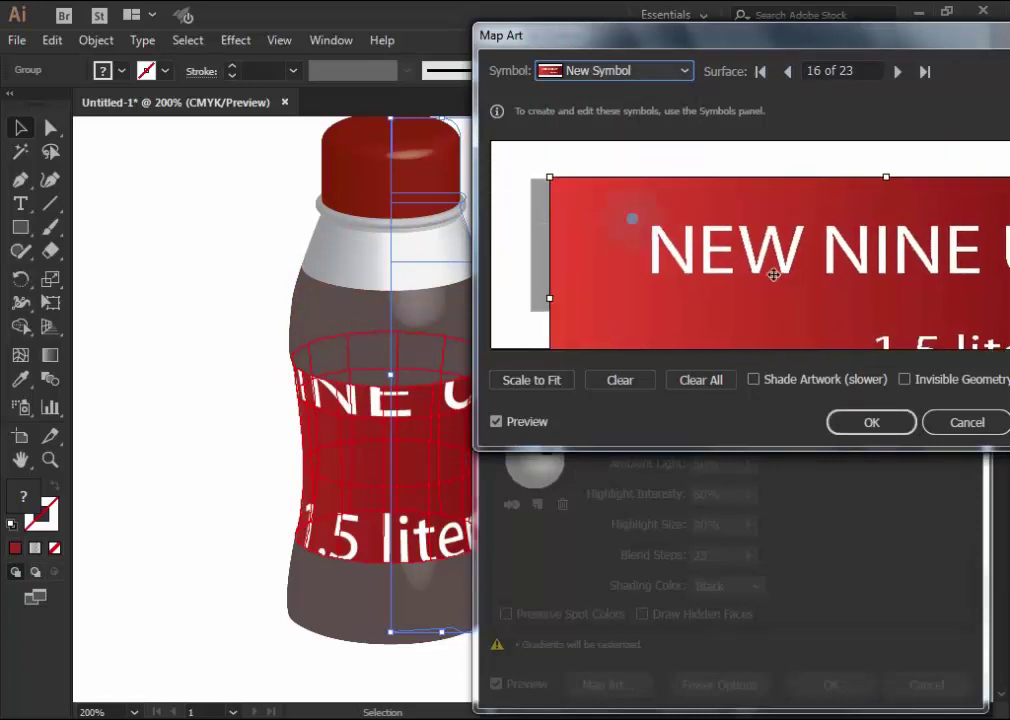
mouse_move(557, 178)
left_mouse_down()
mouse_move(605, 210)
mouse_move(973, 318)
mouse_move(767, 232)
left_mouse_up()
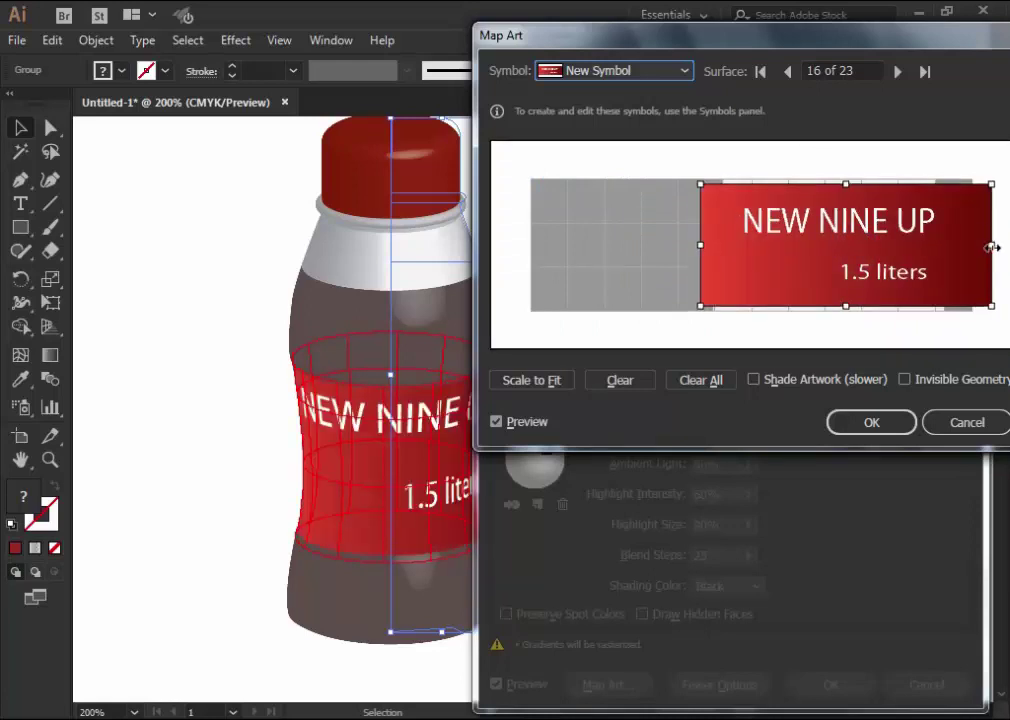
left_click_drag(992, 247, 957, 247)
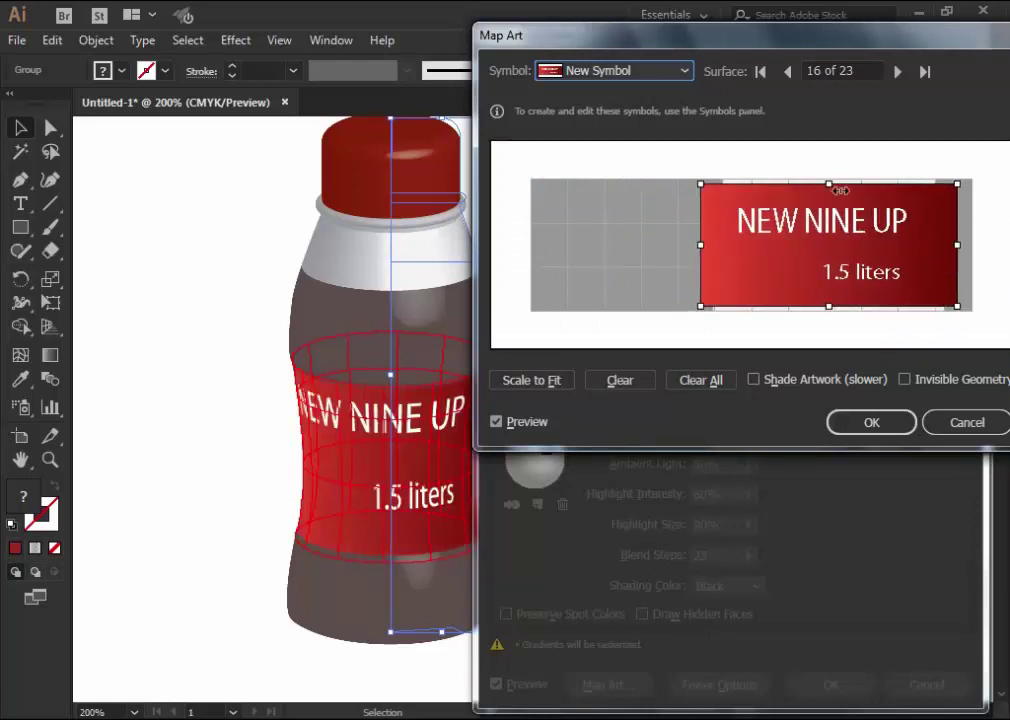
left_click_drag(829, 306, 829, 318)
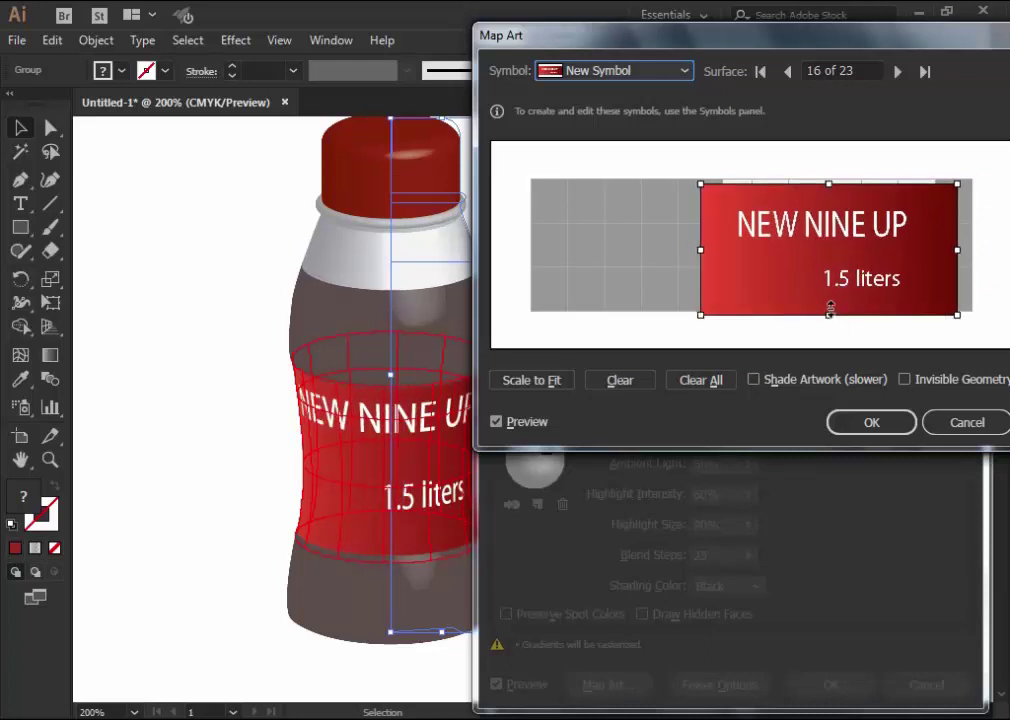
left_click_drag(829, 172, 829, 160)
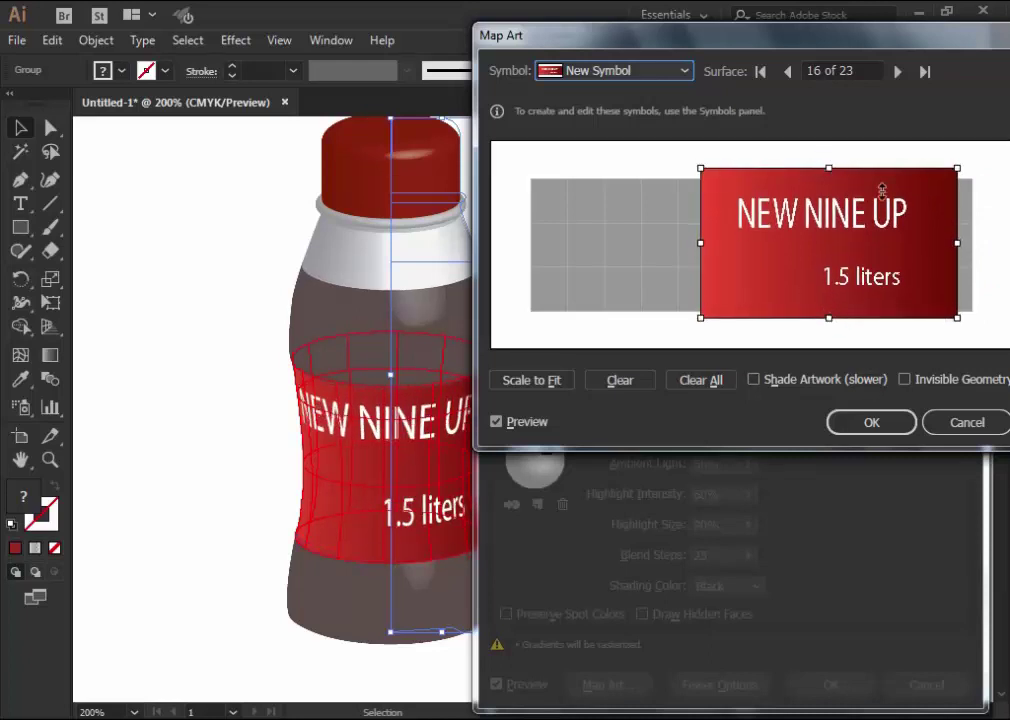
left_click(884, 426)
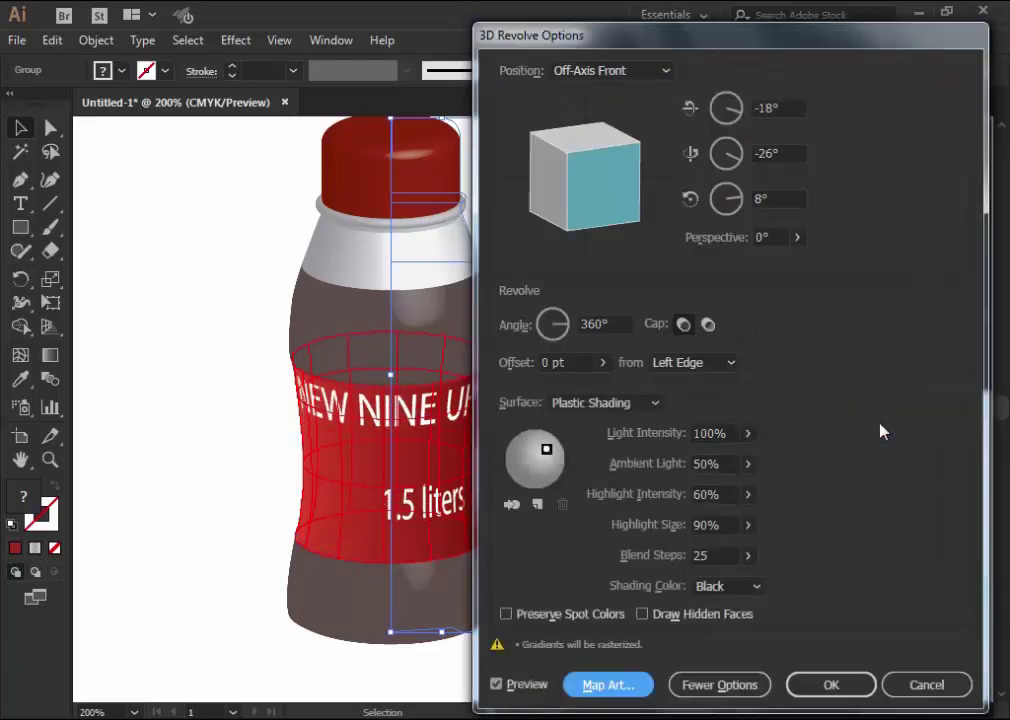
Preserve spot colours and tilt the bottle to a custom 21°, -9°, -1° rotation
left_click(506, 613)
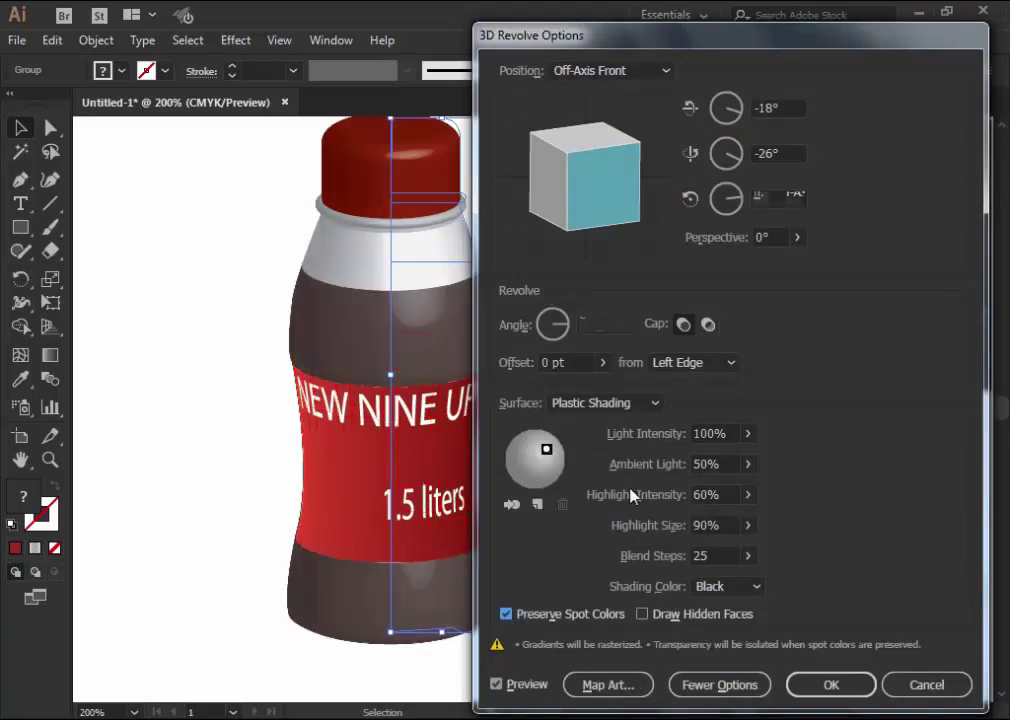
mouse_move(600, 200)
left_mouse_down()
mouse_move(586, 176)
mouse_move(575, 196)
left_mouse_up()
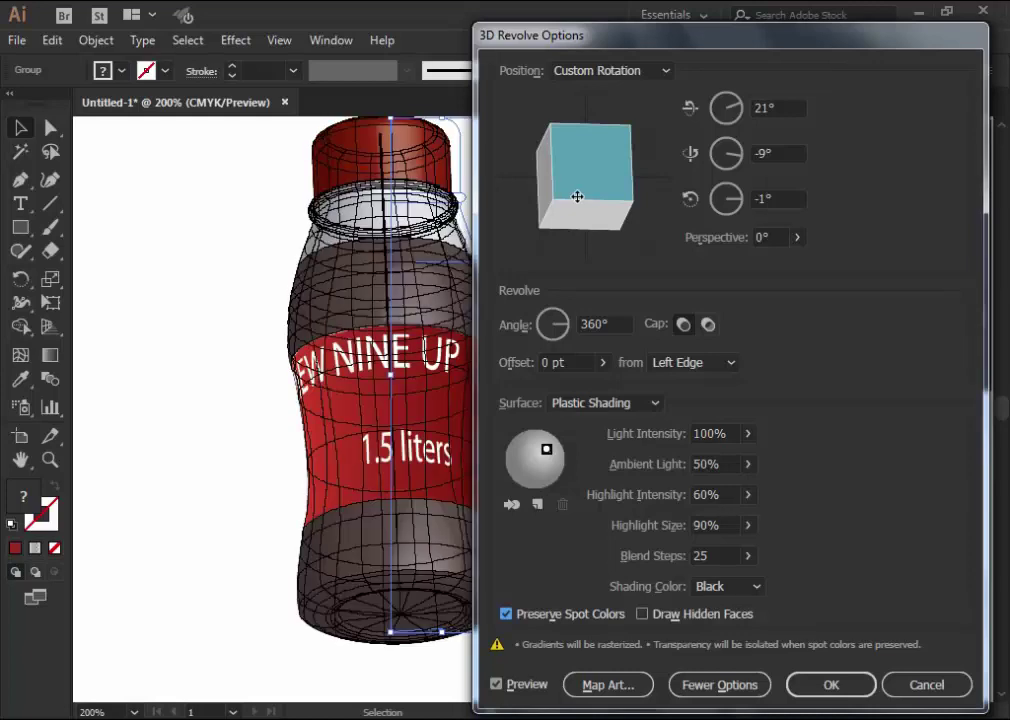
left_click(830, 684)
Move the bottle down and left, then adjust its width
left_click(726, 548)
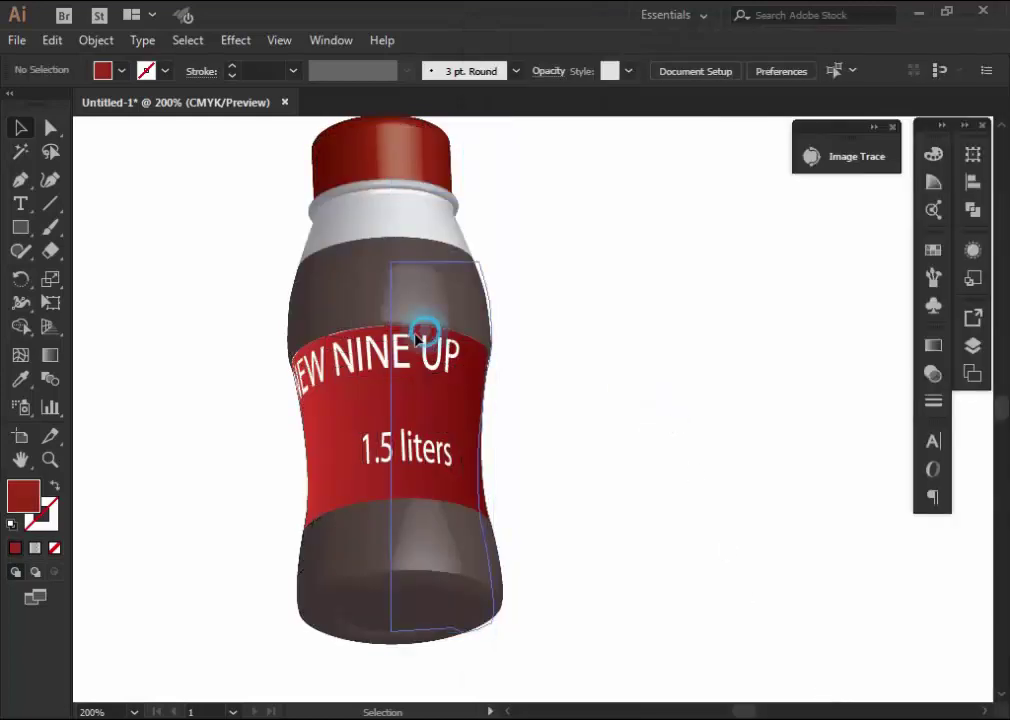
left_click_drag(424, 327, 369, 362)
left_click(578, 363)
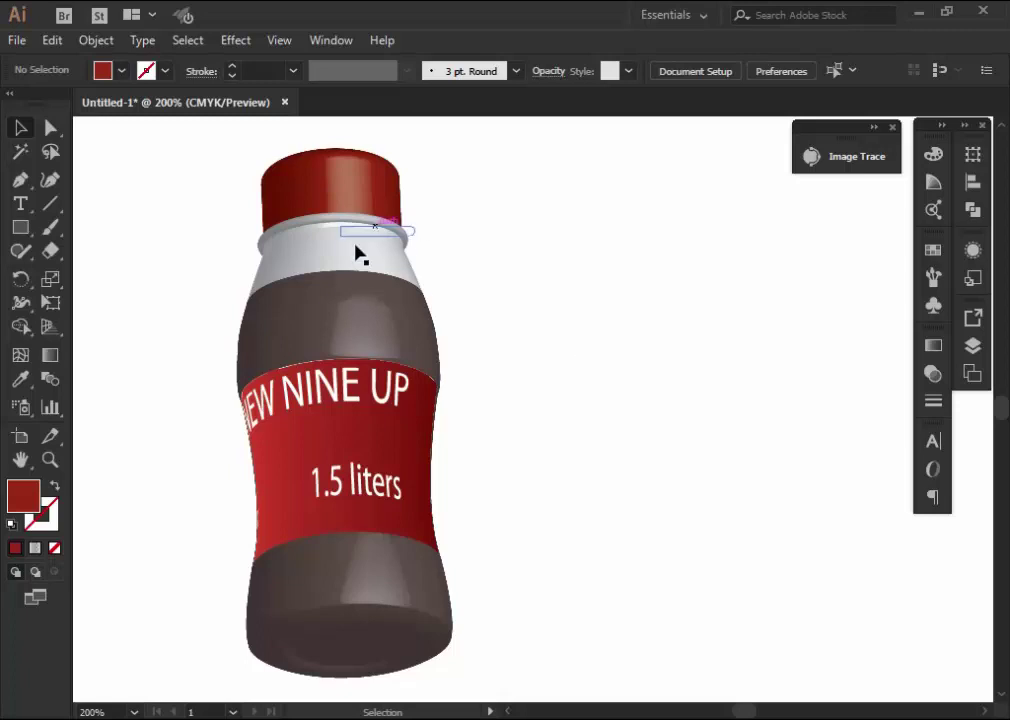
left_click(343, 189)
left_click_drag(443, 407, 557, 357)
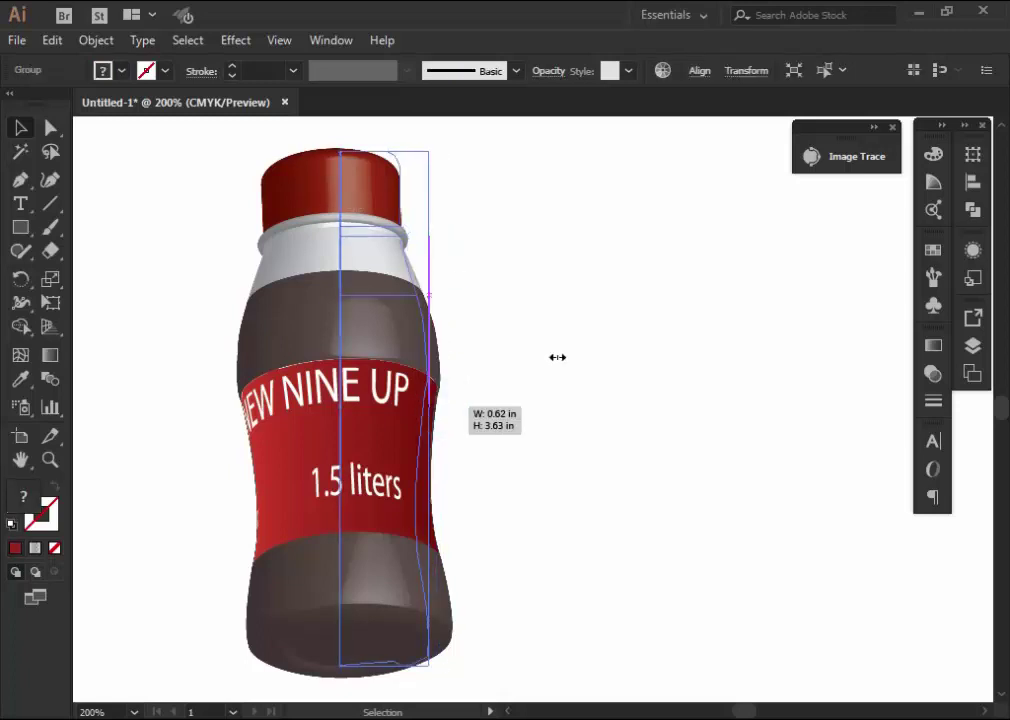